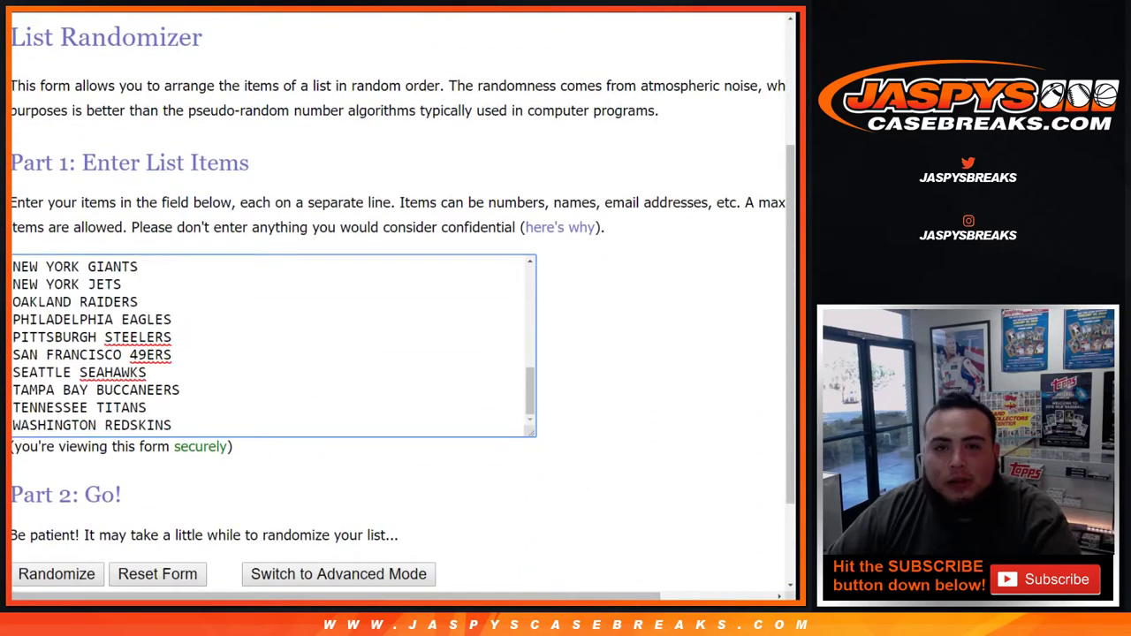
# Roll two dice in the RANDOM.ORG Dice Roller
pyautogui.hotkey('ctrl', 'Tab')
pyautogui.click(49, 385)
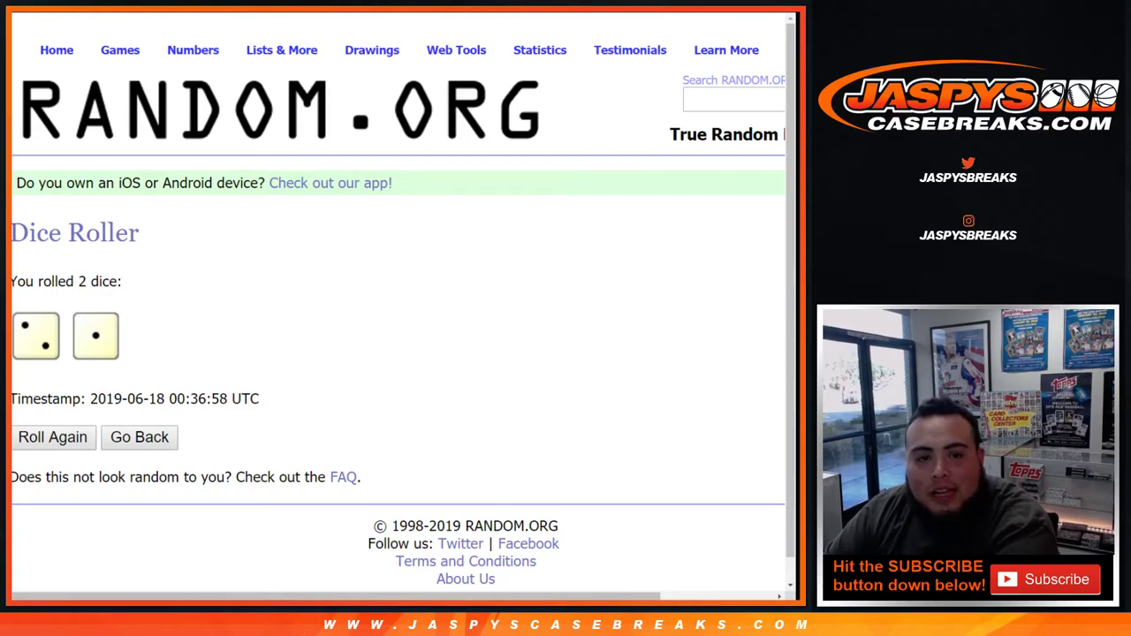
# Randomize the list of participant names three times in the List Randomizer and highlight the randomization count
pyautogui.hotkey('ctrl', 'Tab')
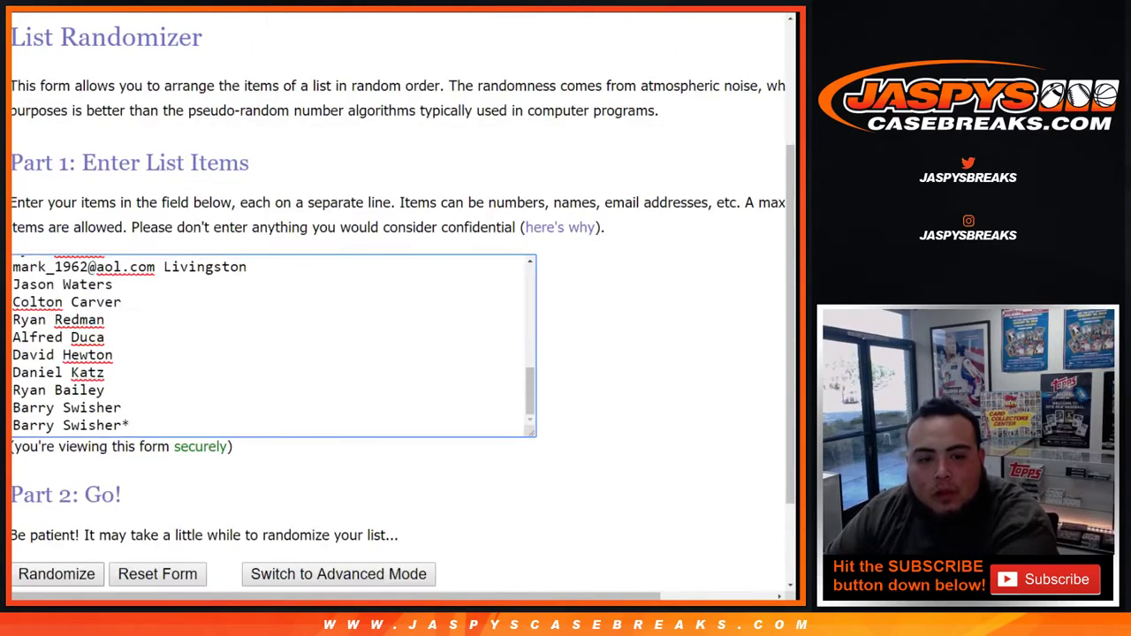
pyautogui.click(57, 574)
pyautogui.scroll(-6, 57, 530)
pyautogui.click(39, 451)
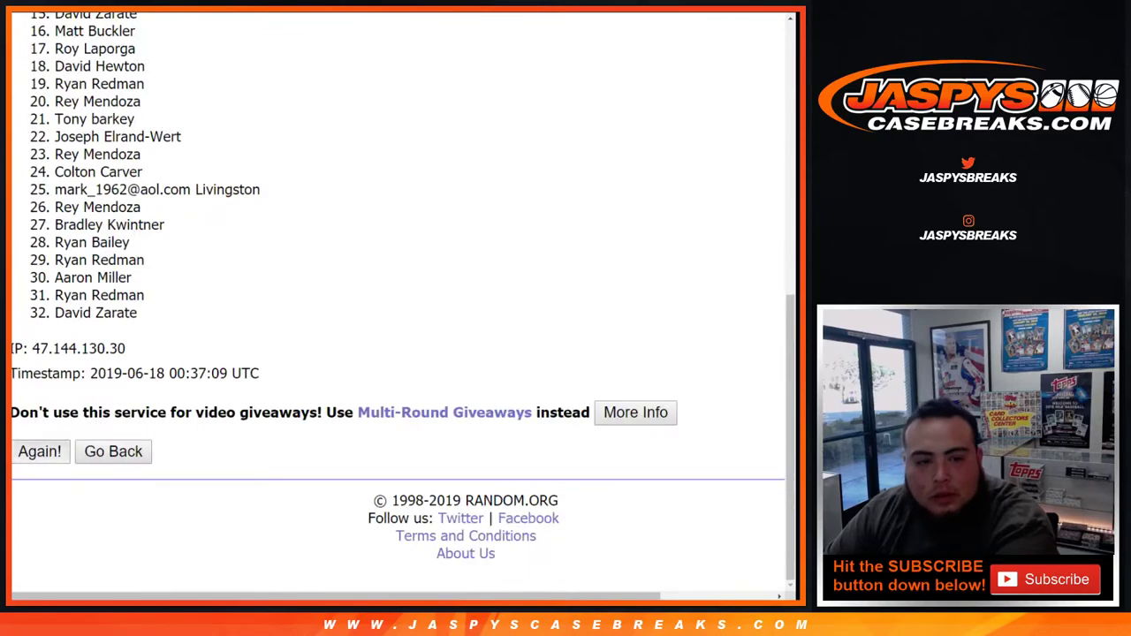
pyautogui.click(40, 451)
pyautogui.scroll(-10, 398, 309)
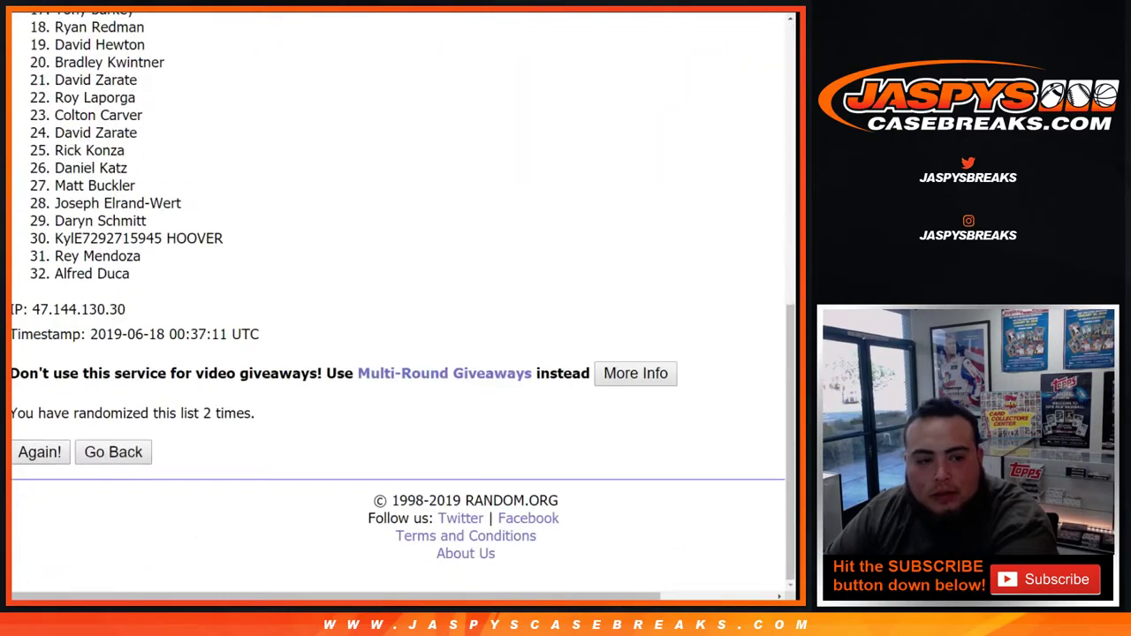
pyautogui.click(40, 452)
pyautogui.moveTo(203, 414); pyautogui.dragTo(256, 414)
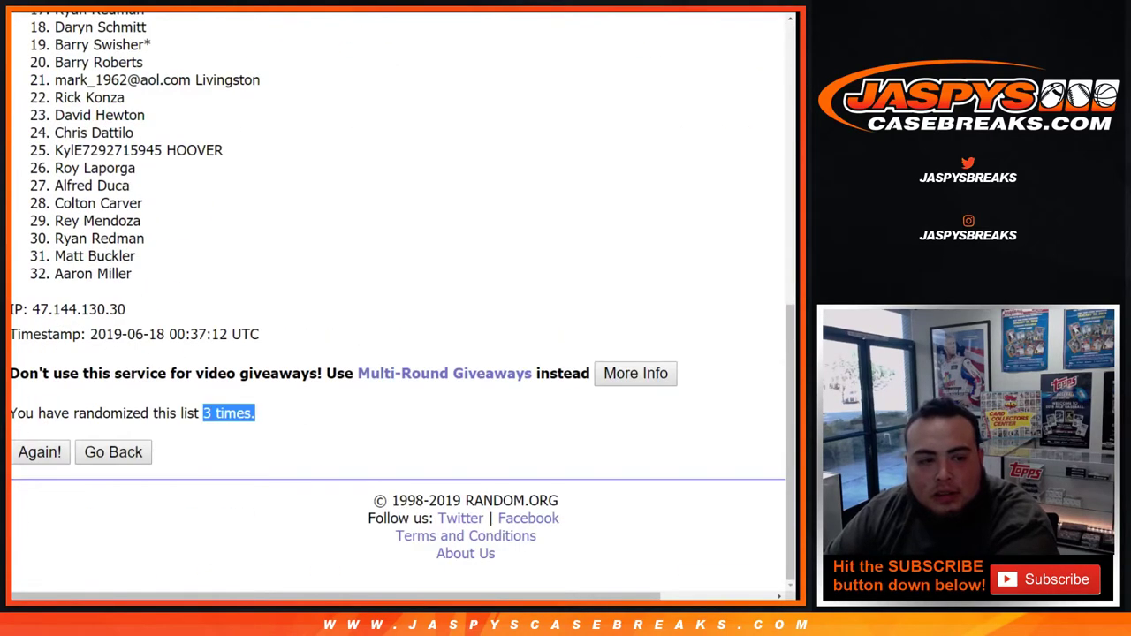
# Copy all 32 randomized participant names and paste them into column A of the Google Sheets spreadsheet, starting at A1
pyautogui.click(265, 414)
pyautogui.scroll(5, 265, 388)
pyautogui.moveTo(55, 184); pyautogui.dragTo(132, 404)
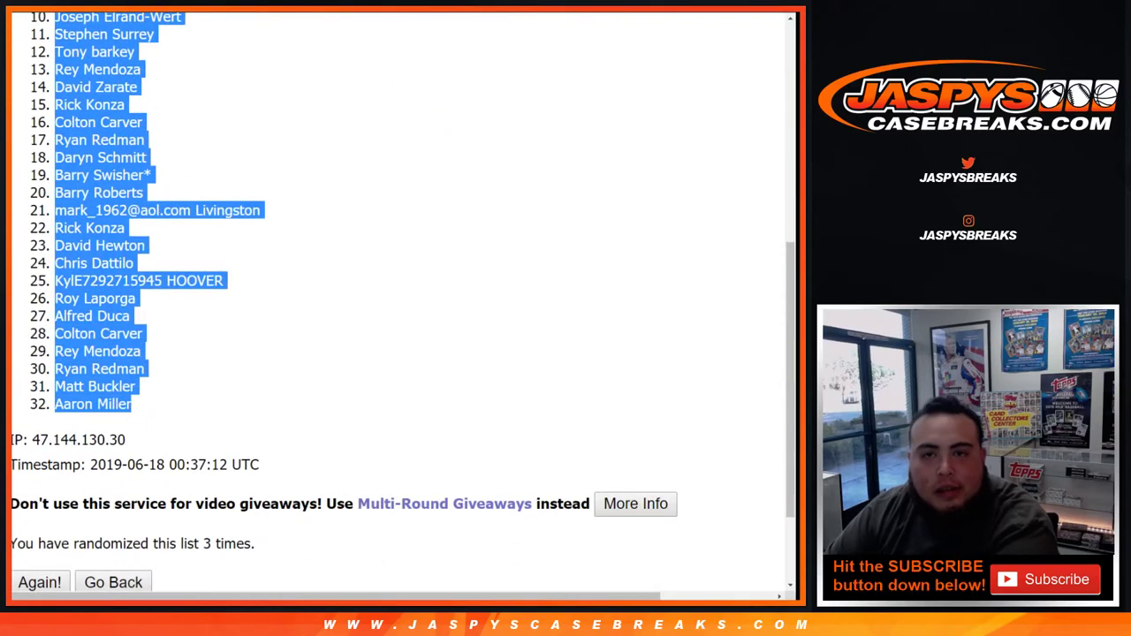
pyautogui.hotkey('ctrl', 'c')
pyautogui.hotkey('alt', 'Tab')
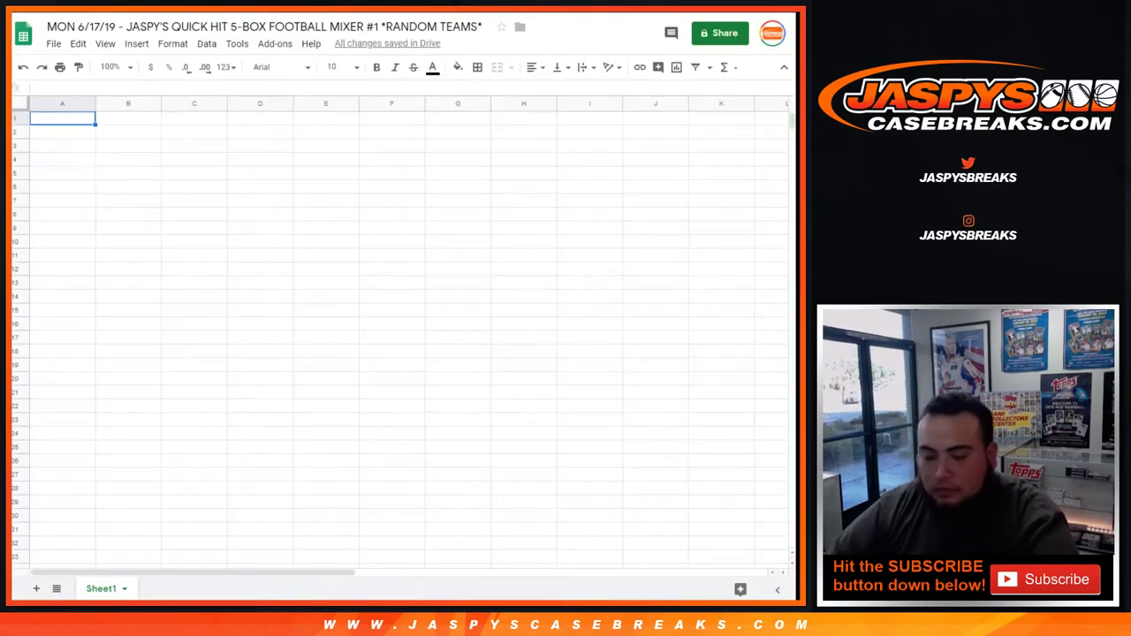
pyautogui.hotkey('ctrl', 'v')
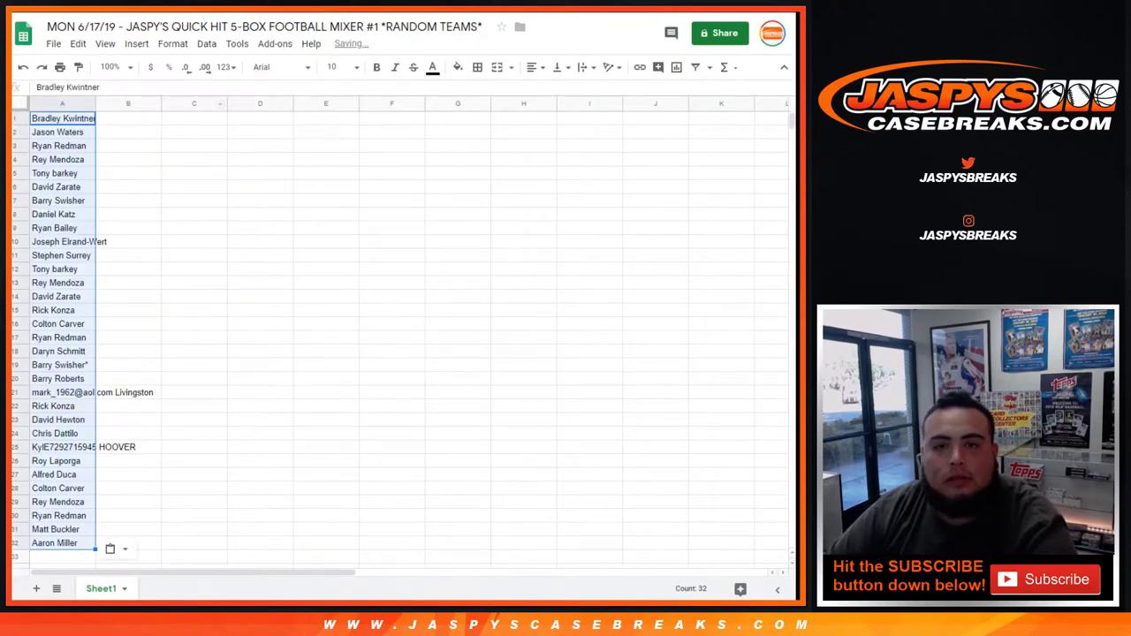
# Return to RANDOM.ORG, randomize the football team list three times and highlight the randomization count
pyautogui.hotkey('alt', 'Tab')
pyautogui.hotkey('ctrl', 'Tab')
pyautogui.hotkey('ctrl', 'Tab')
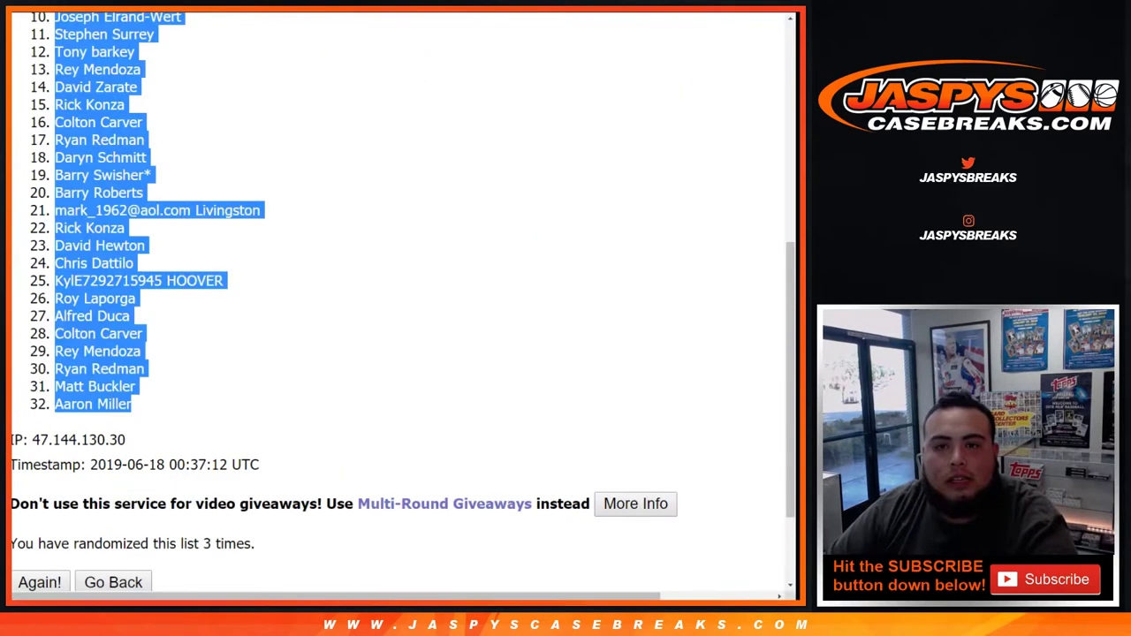
pyautogui.scroll(5, 265, 345)
pyautogui.scroll(-5, 265, 346)
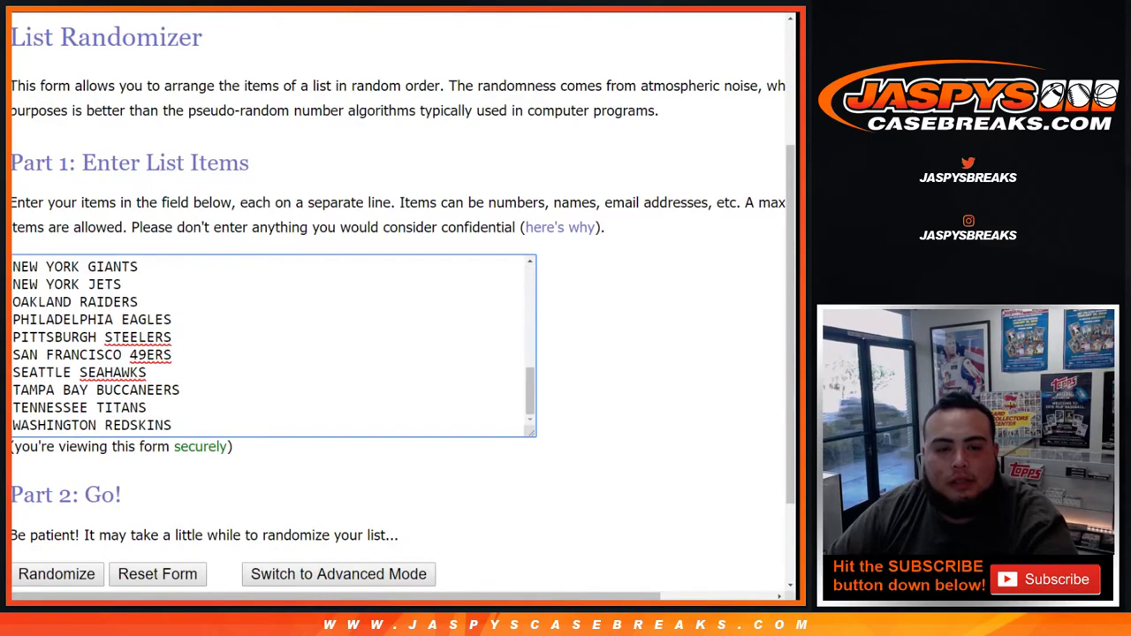
pyautogui.click(57, 574)
pyautogui.press('Return')
pyautogui.press('End')
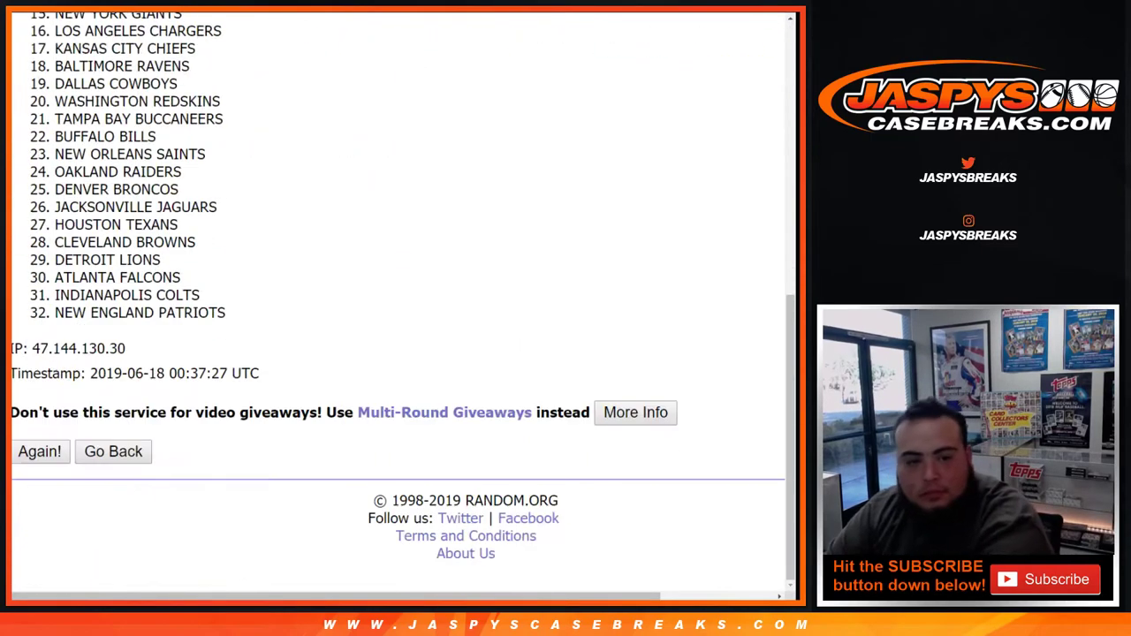
pyautogui.press('Return')
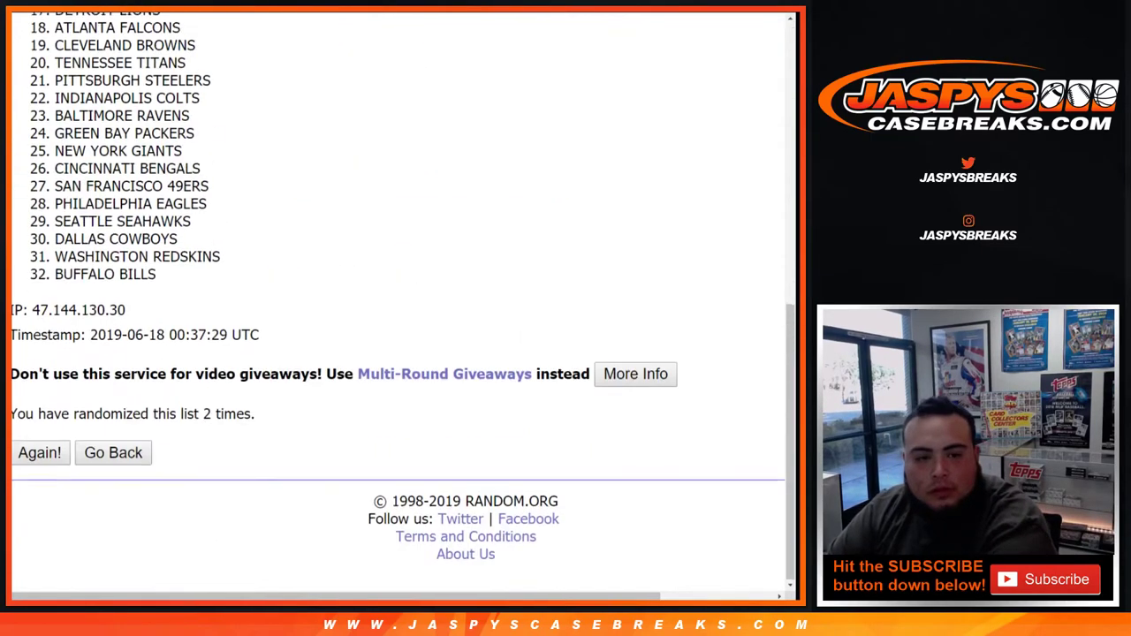
pyautogui.click(39, 453)
pyautogui.scroll(-7, 39, 452)
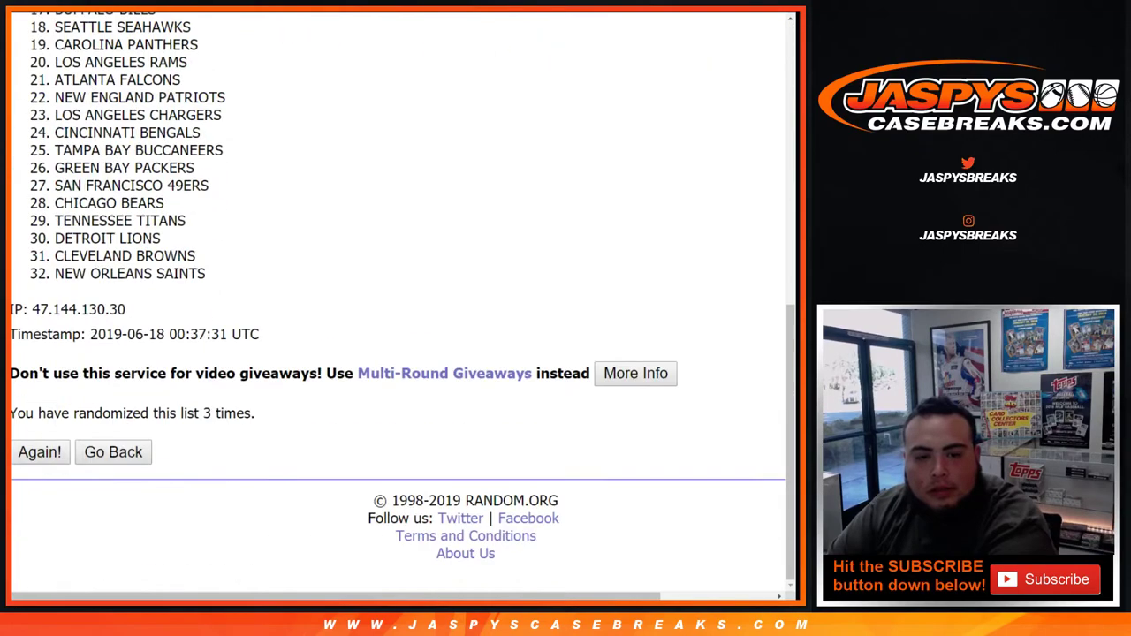
pyautogui.moveTo(194, 414); pyautogui.dragTo(256, 414)
# Copy all 32 randomized team names and paste them into column B of the Google Sheets spreadsheet, starting at B1
pyautogui.scroll(5, 256, 414)
pyautogui.scroll(3, 256, 353)
pyautogui.moveTo(54, 318); pyautogui.dragTo(209, 277)
pyautogui.scroll(-7, 212, 363)
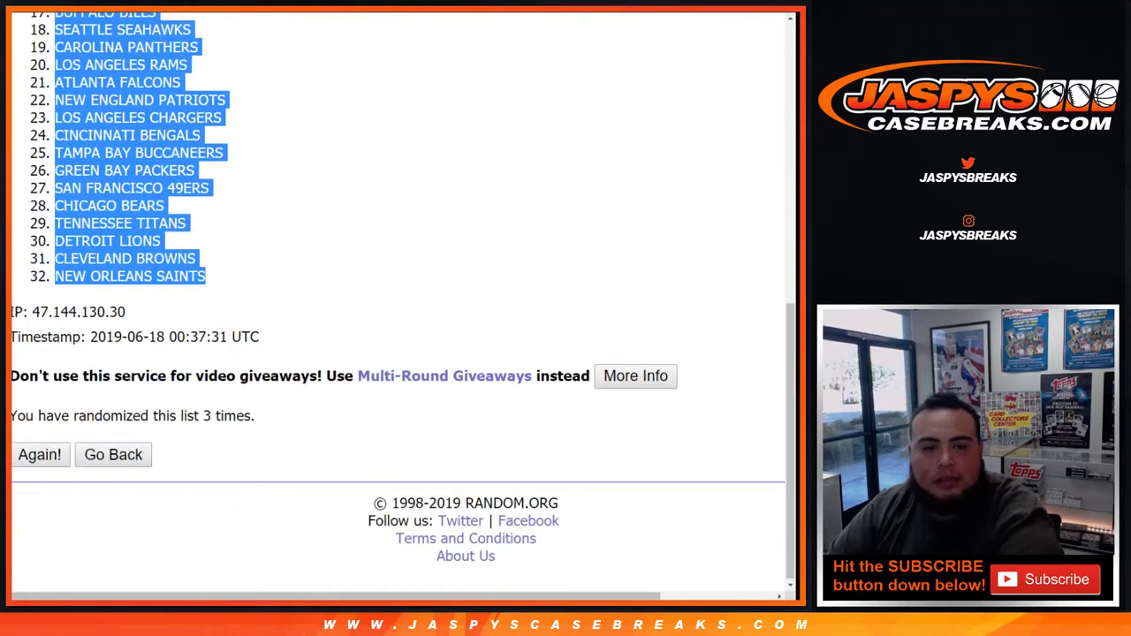
pyautogui.hotkey('ctrl', 'Tab')
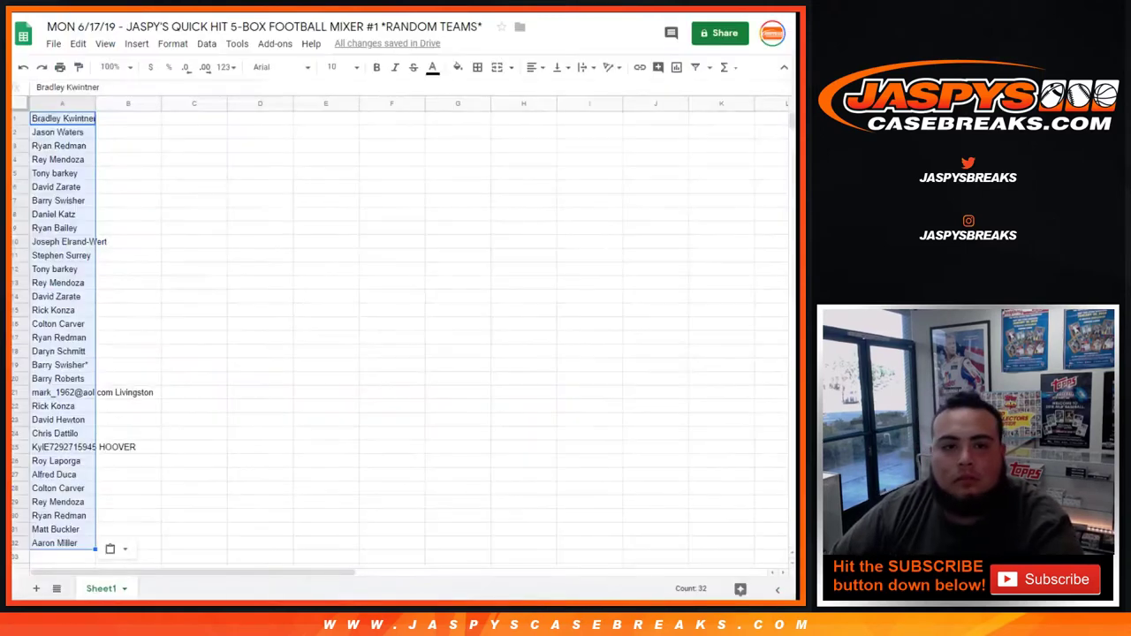
pyautogui.click(128, 119)
pyautogui.hotkey('ctrl', 'v')
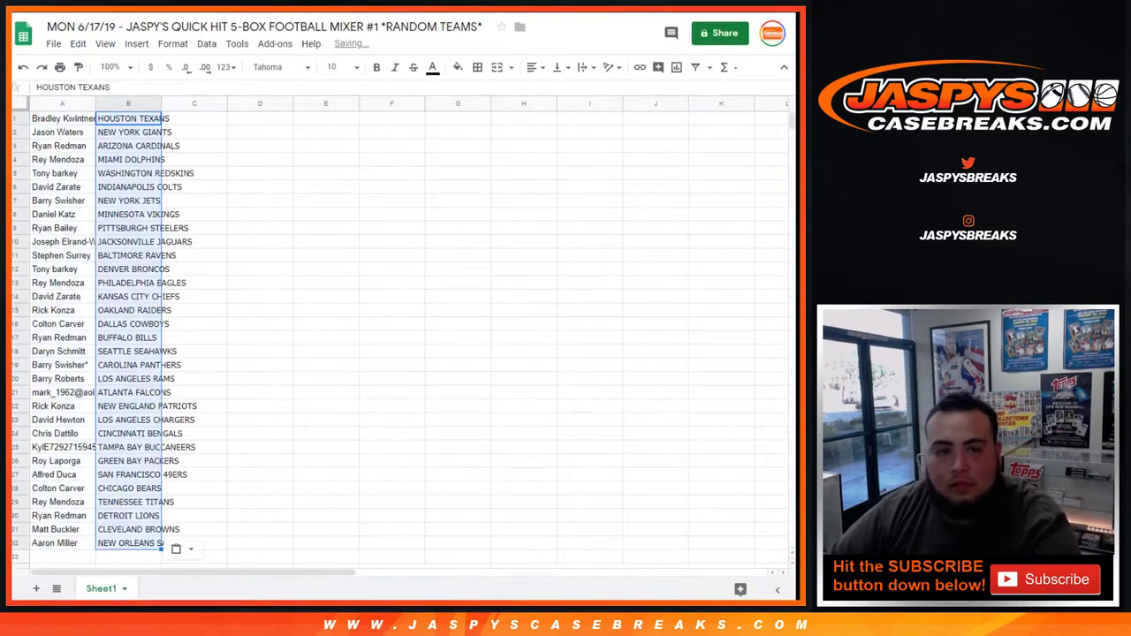
pyautogui.hotkey('alt', 'Tab')
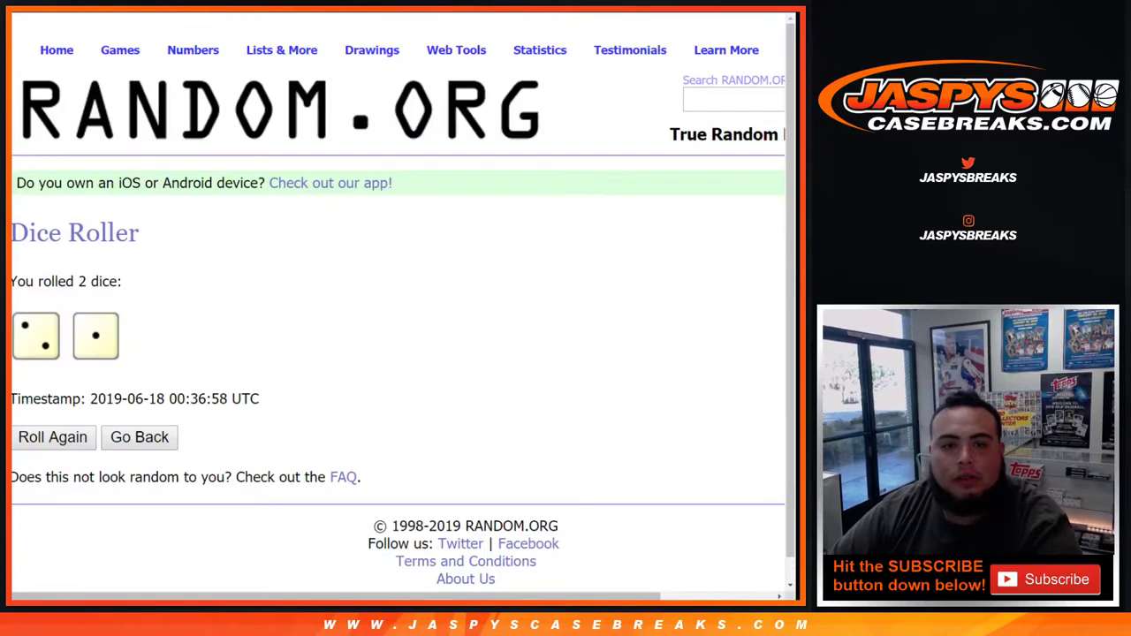
pyautogui.hotkey('ctrl', 'Tab')
pyautogui.hotkey('alt', 'Tab')
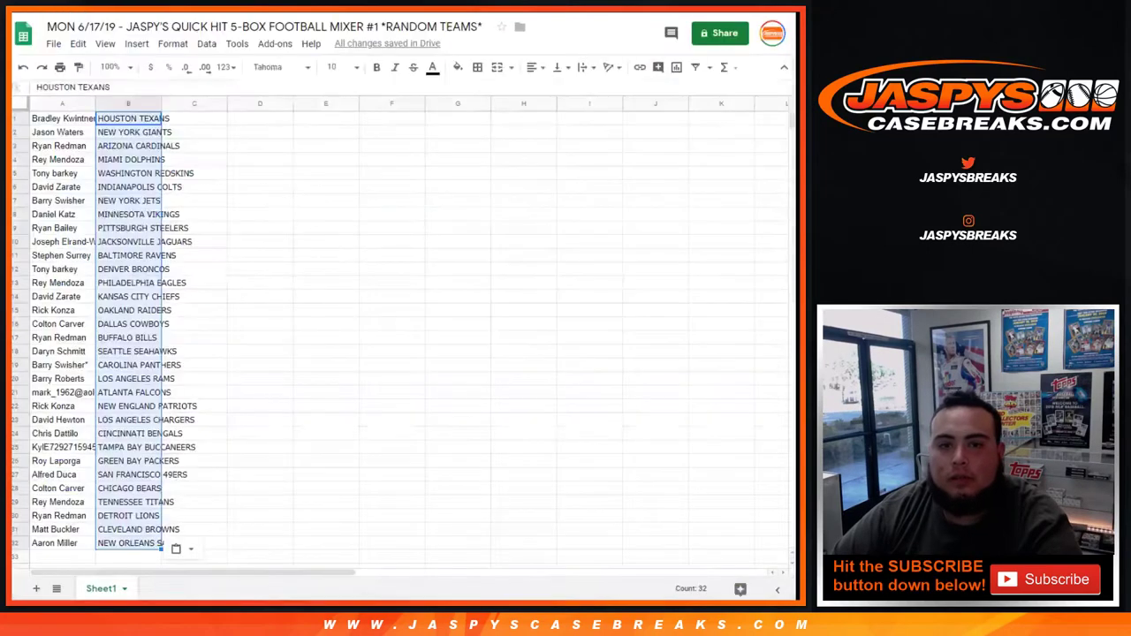
# Set the whole sheet's font size to 14 and fit the widths of columns A and B to their contents
pyautogui.hotkey('ctrl', 'a')
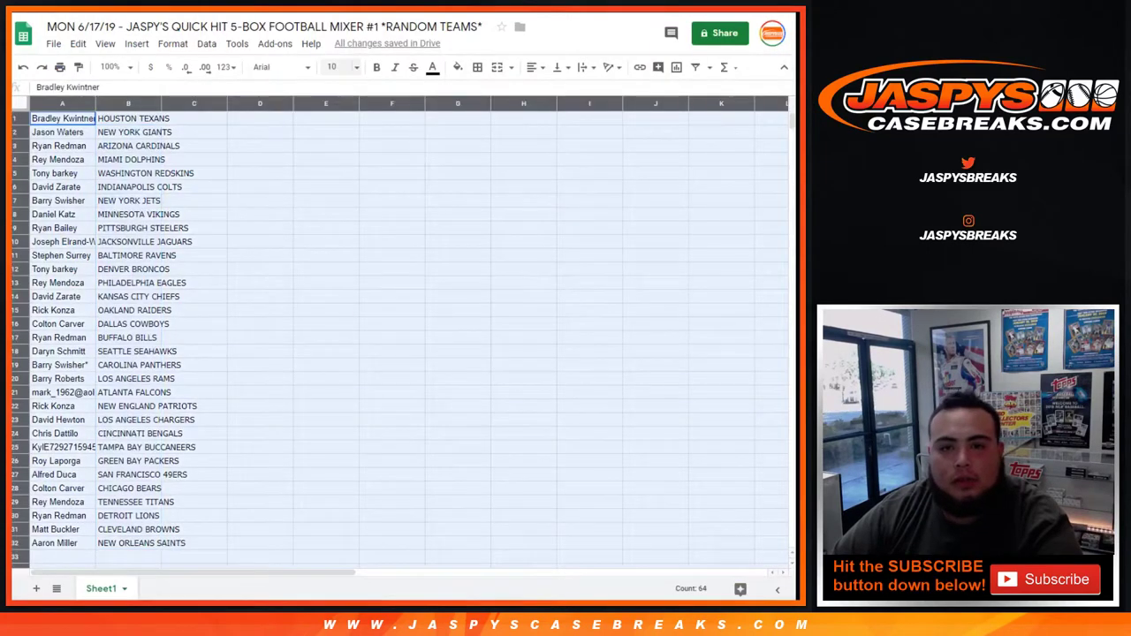
pyautogui.click(334, 66)
pyautogui.click(336, 236)
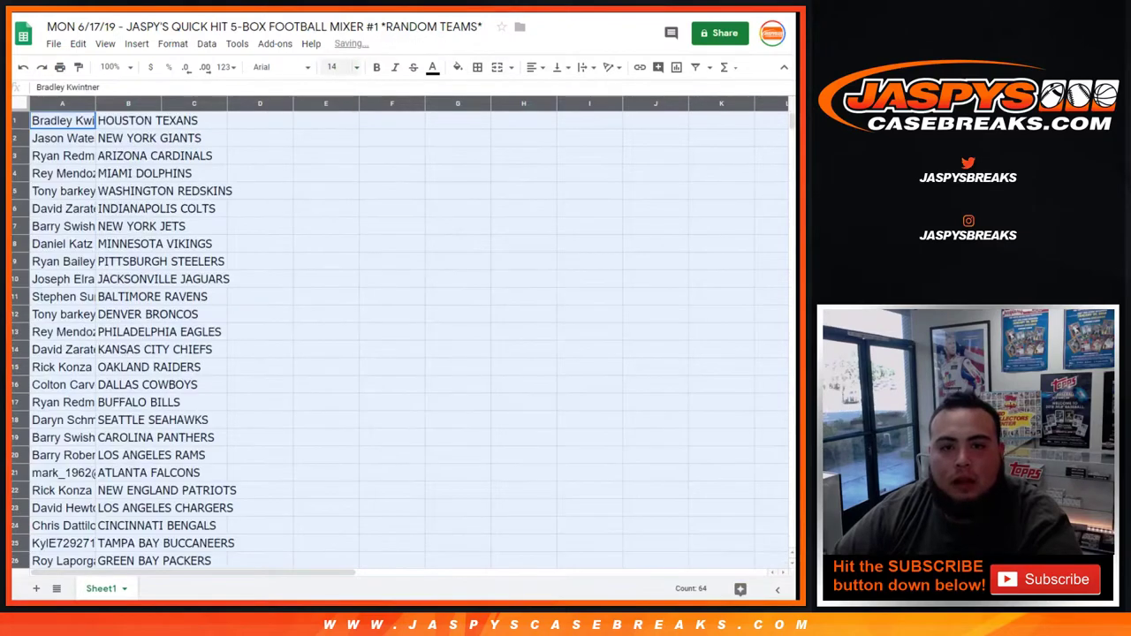
pyautogui.doubleClick(95, 103)
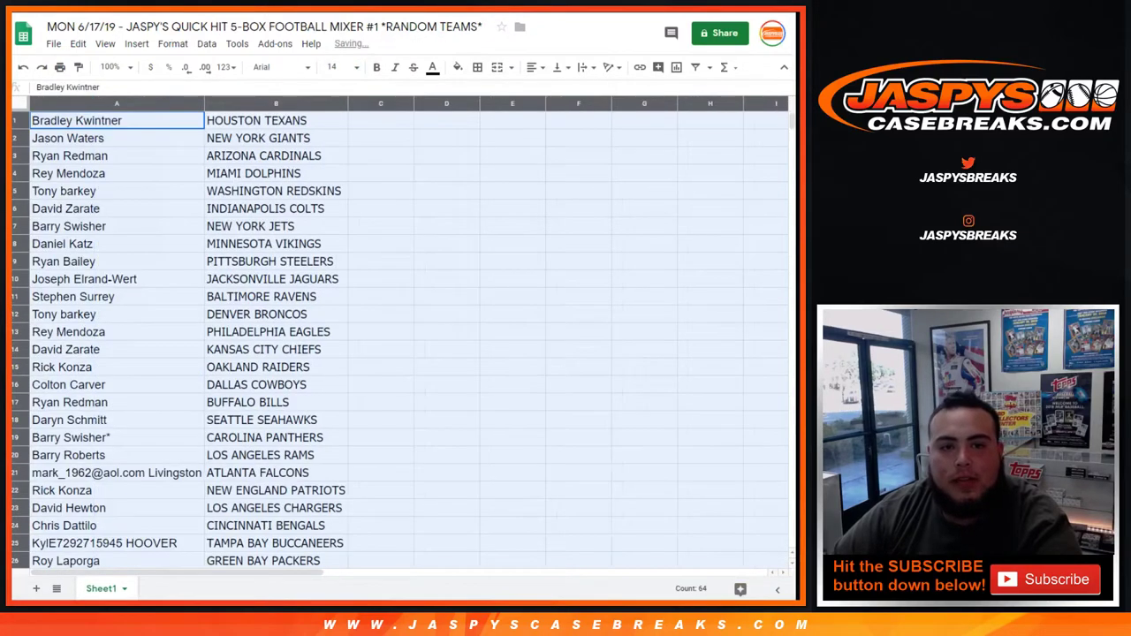
# Review the participant and team pairings one by one, highlighting each entire row in turn from row 1 to row 32
pyautogui.click(15, 121)
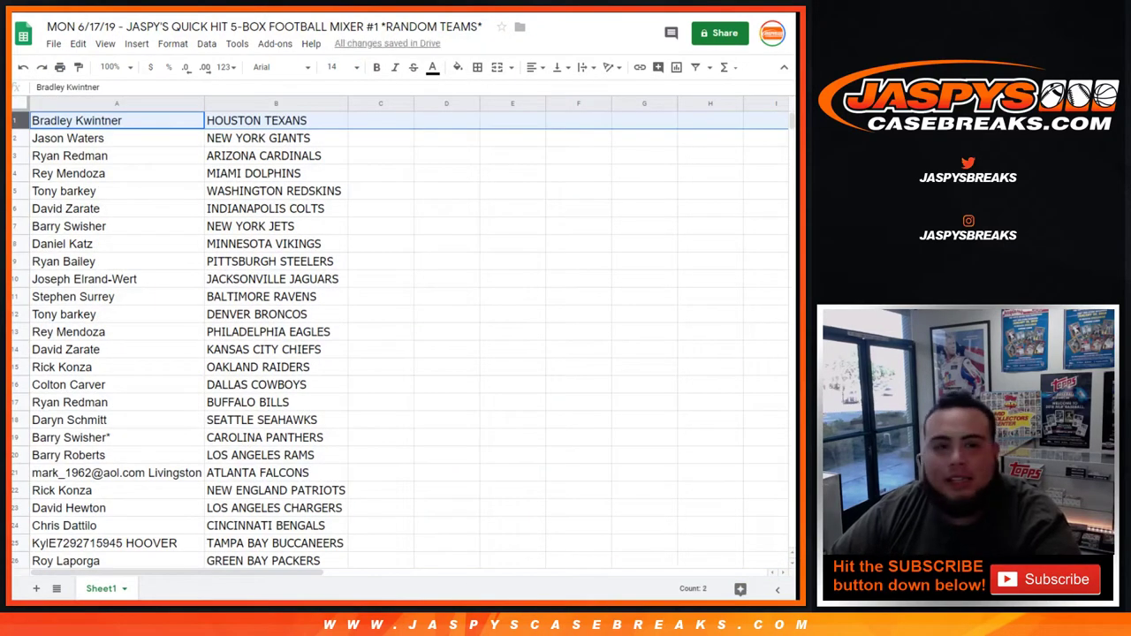
pyautogui.click(15, 138)
pyautogui.click(15, 155)
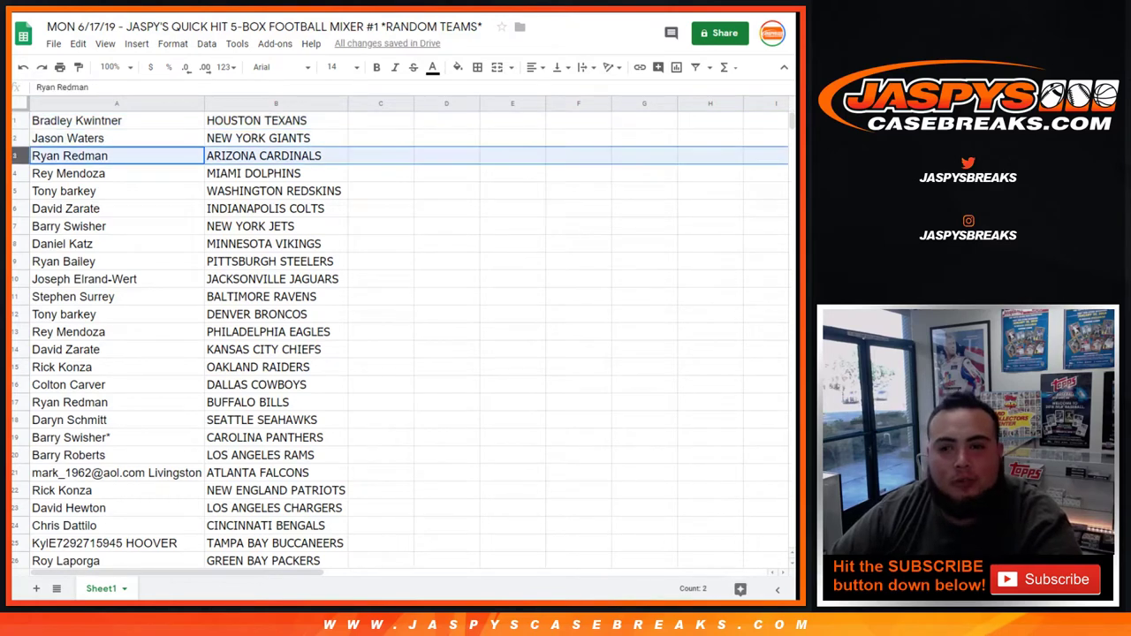
pyautogui.click(15, 174)
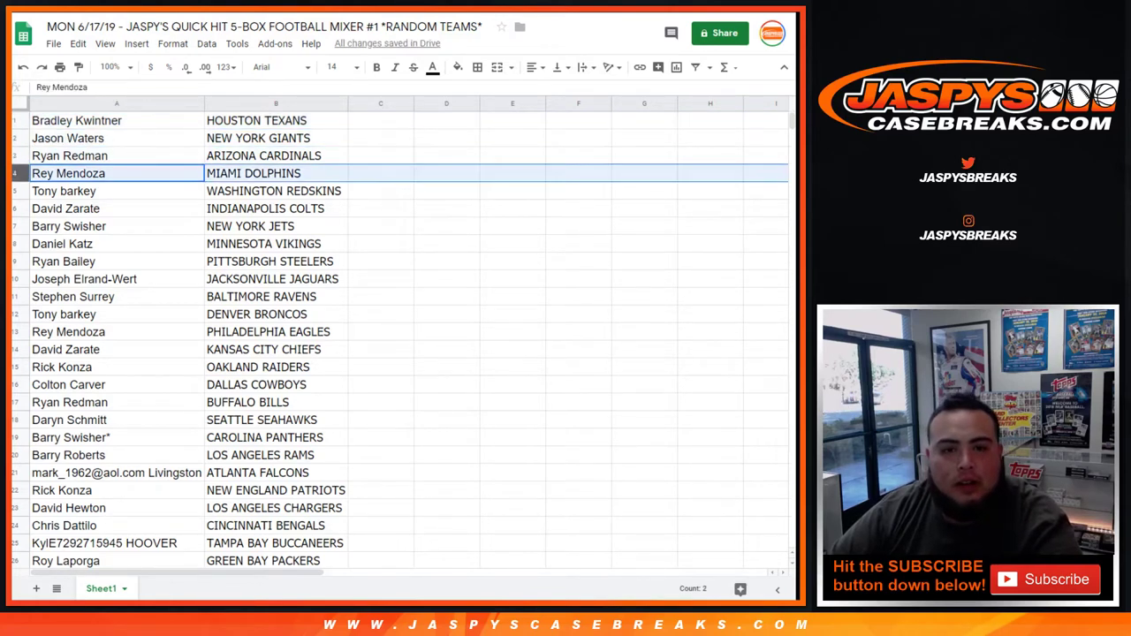
pyautogui.click(15, 190)
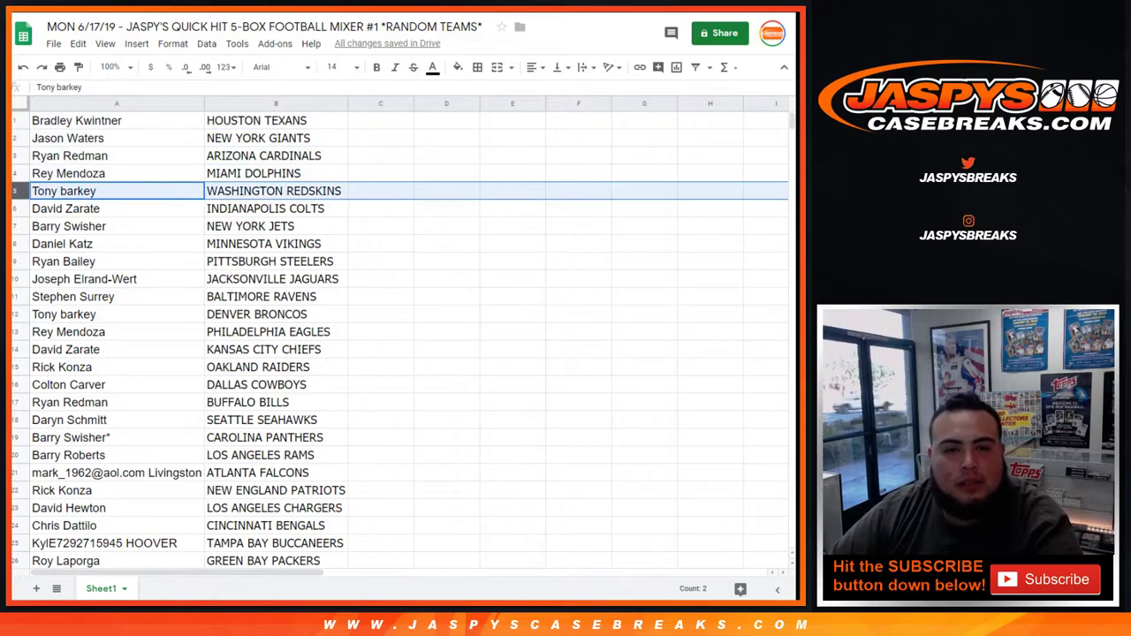
pyautogui.click(15, 209)
pyautogui.click(15, 226)
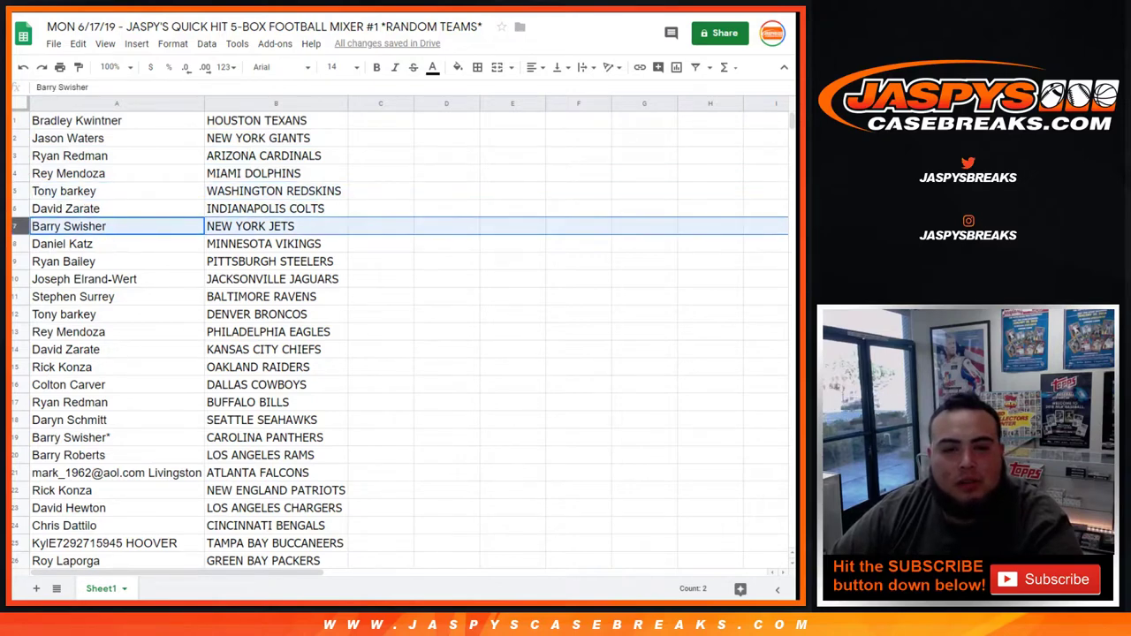
pyautogui.click(15, 244)
pyautogui.click(15, 262)
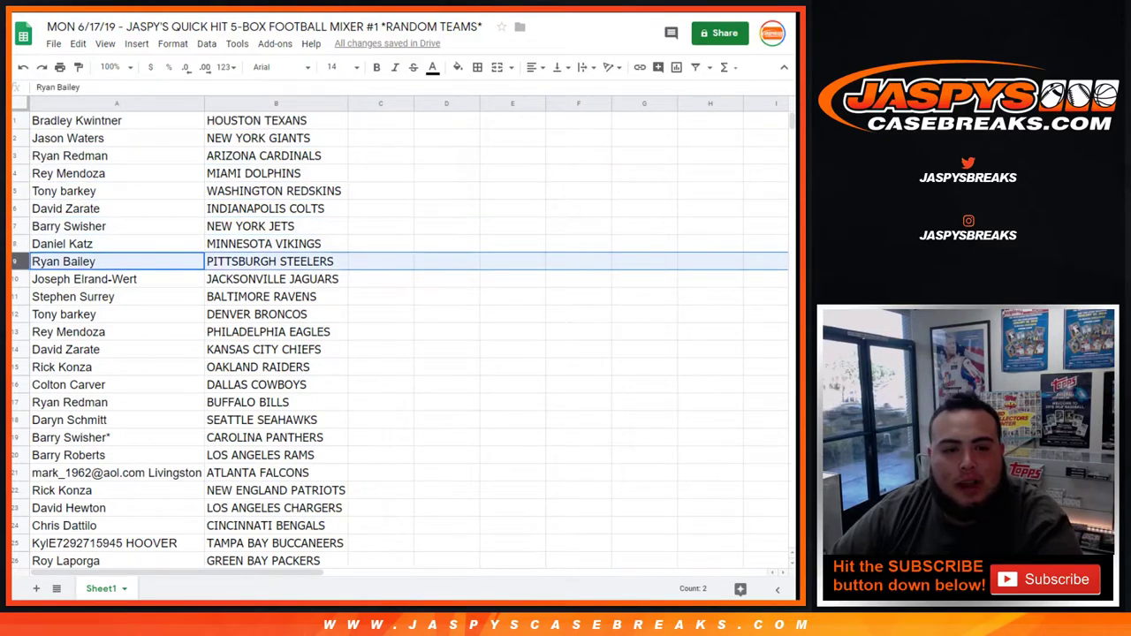
pyautogui.click(15, 279)
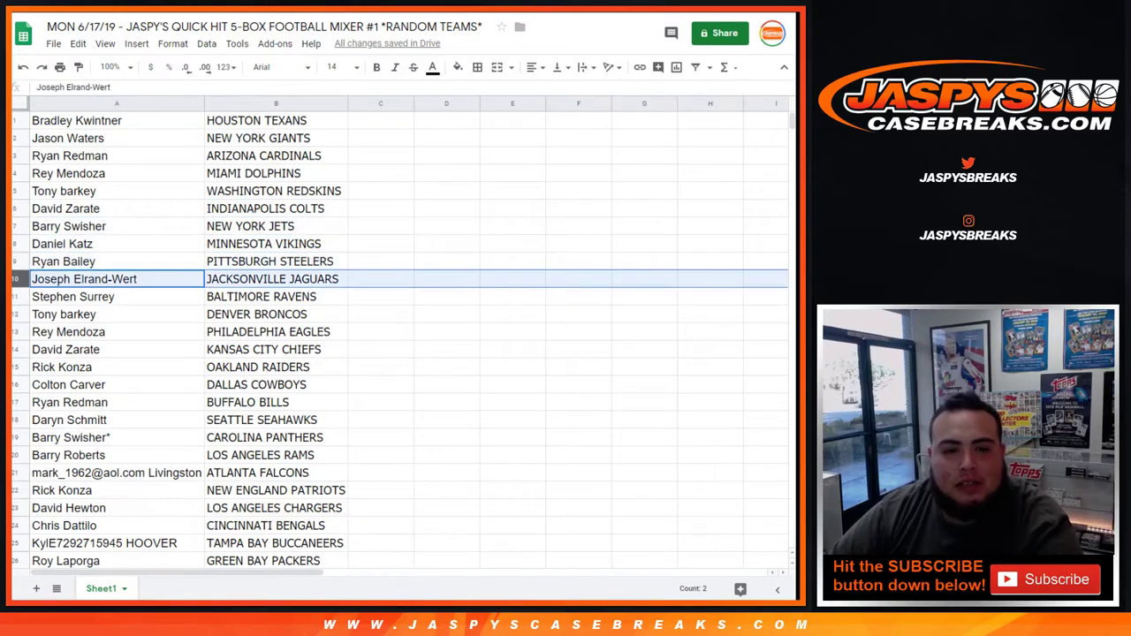
pyautogui.click(15, 297)
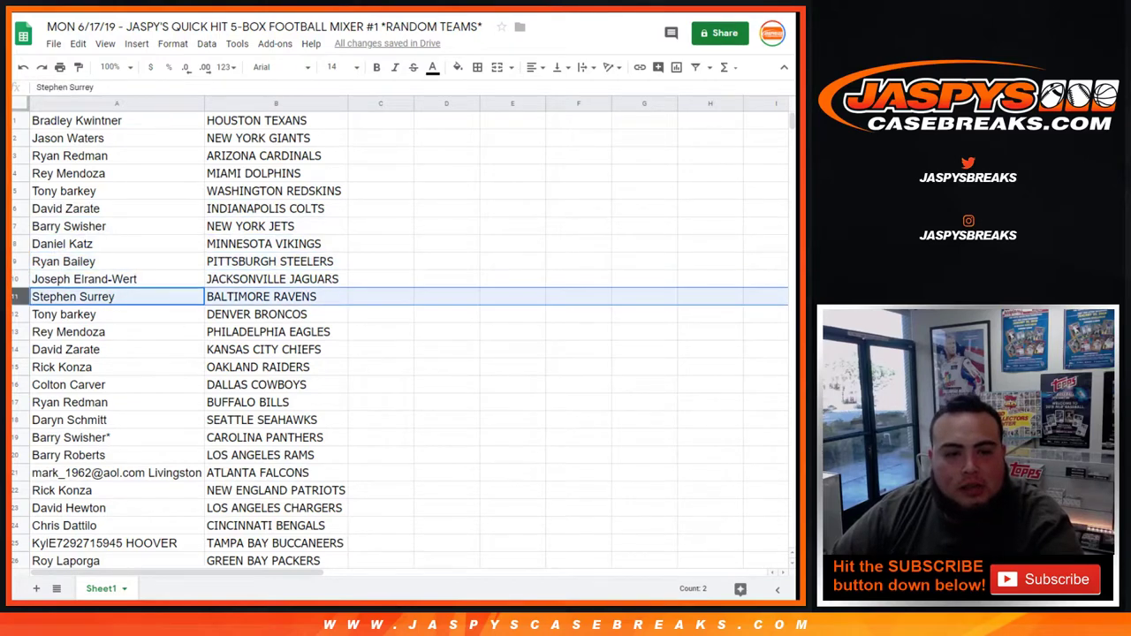
pyautogui.scroll(-1, 397, 340)
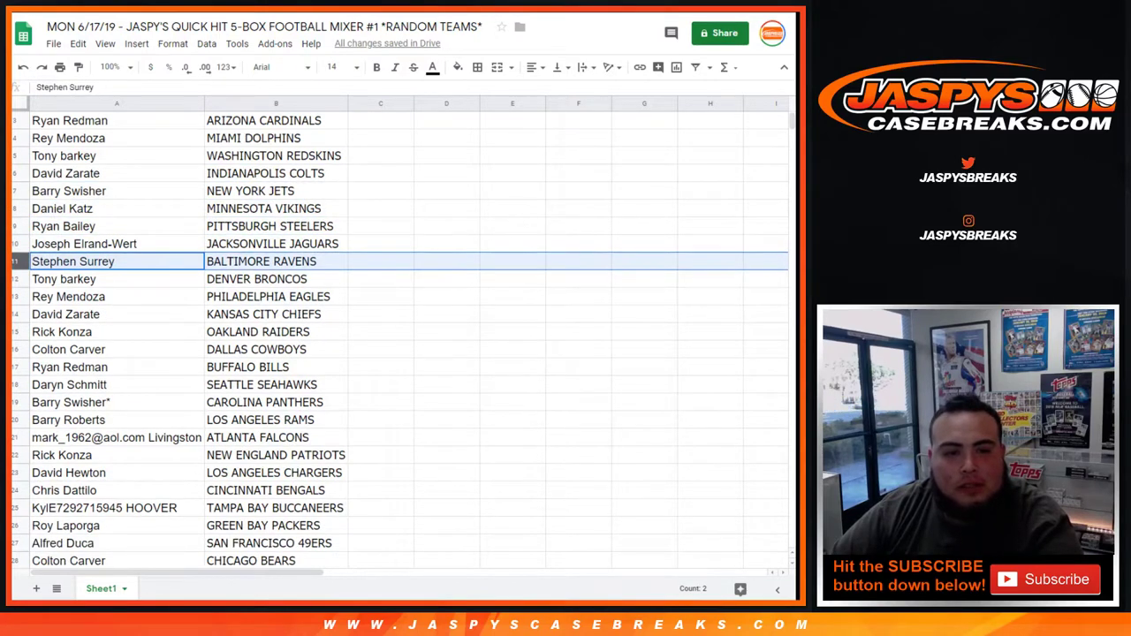
pyautogui.click(15, 279)
pyautogui.scroll(-1, 398, 340)
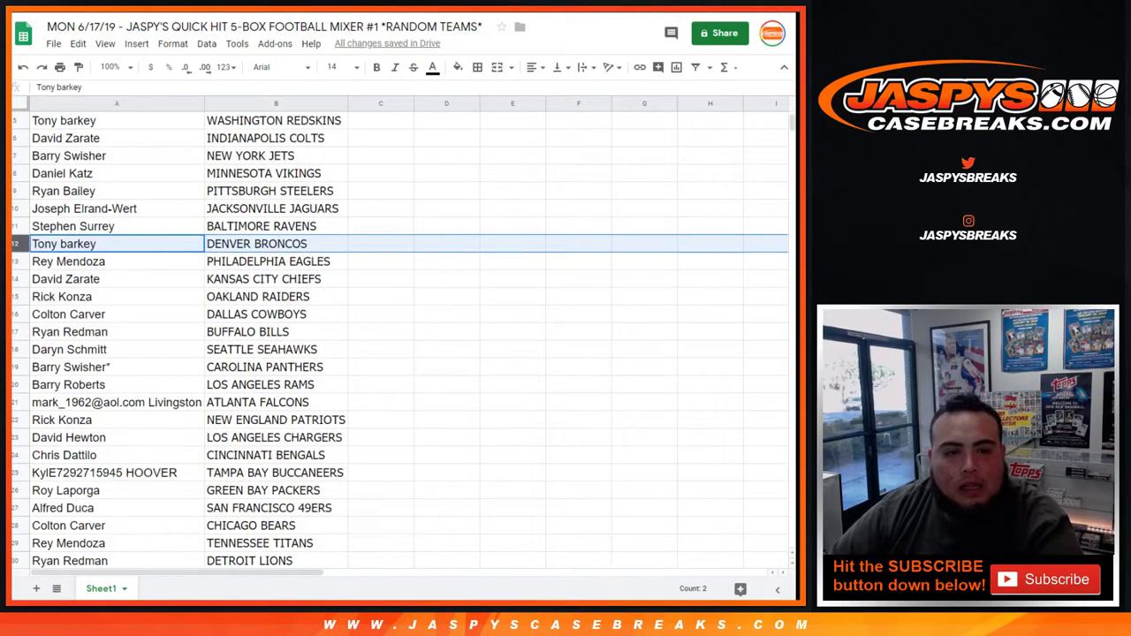
pyautogui.click(15, 262)
pyautogui.click(15, 279)
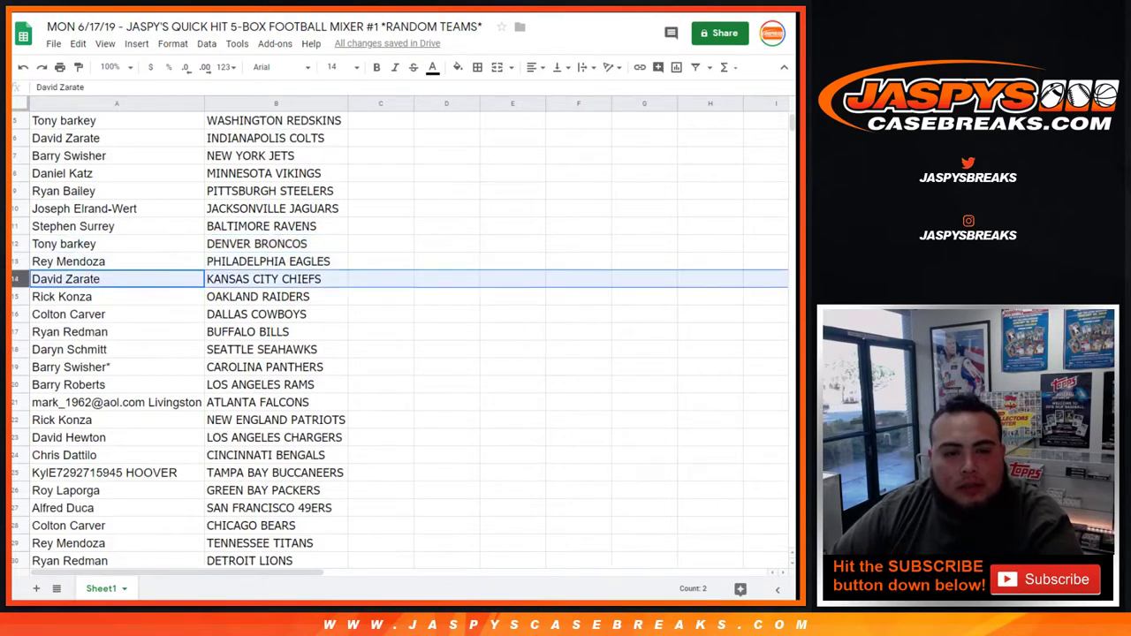
pyautogui.scroll(-1, 398, 340)
pyautogui.click(15, 261)
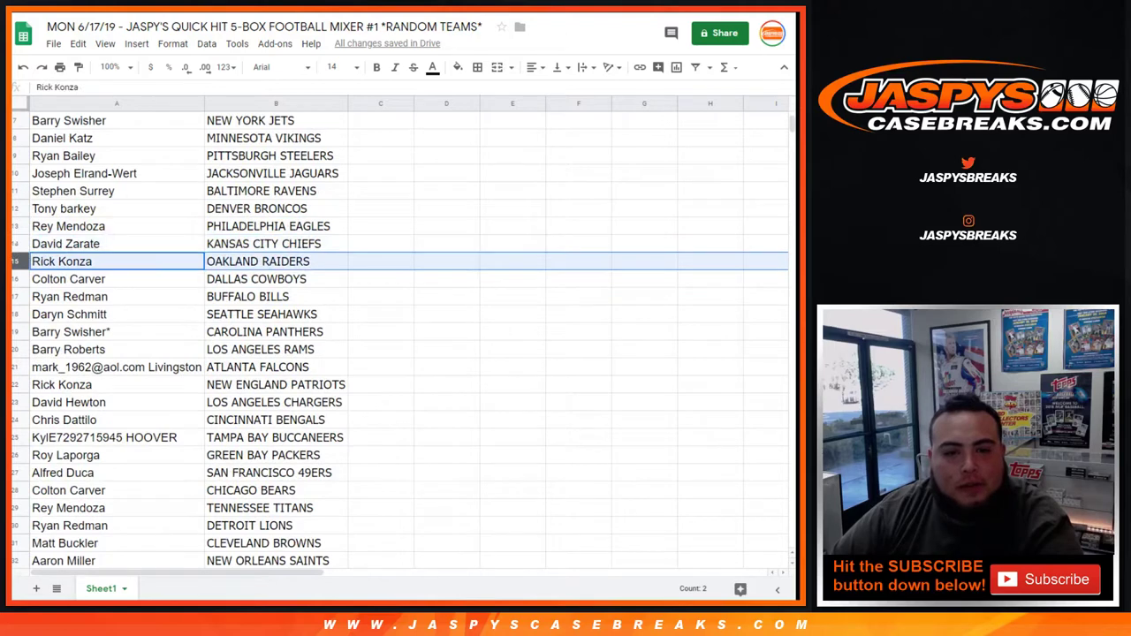
pyautogui.click(15, 279)
pyautogui.click(15, 297)
pyautogui.scroll(-1, 398, 340)
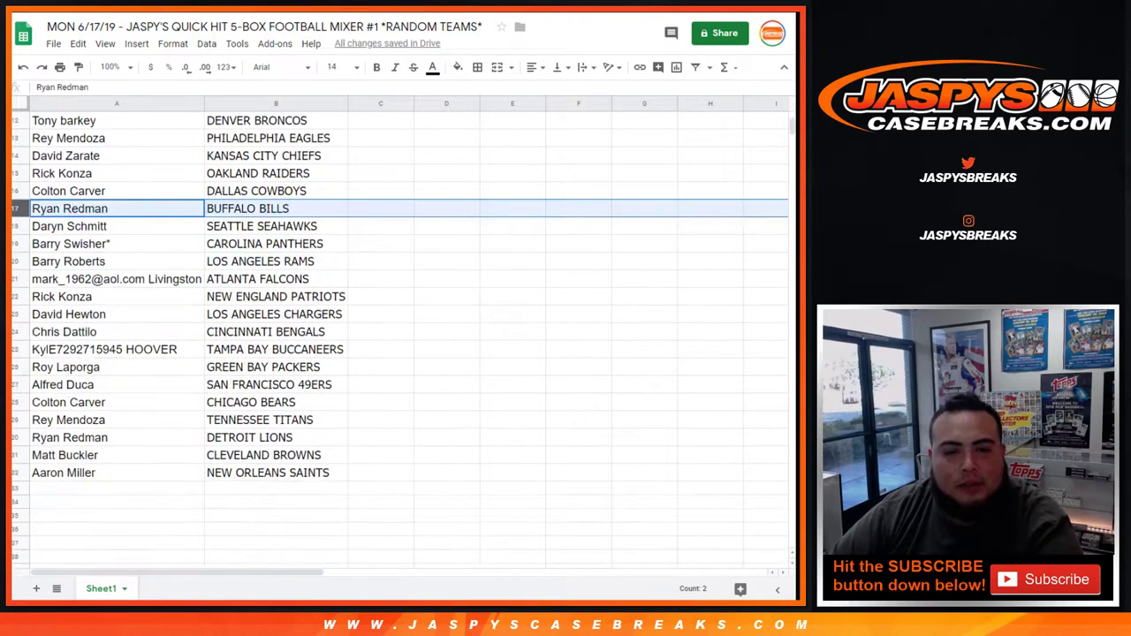
pyautogui.click(15, 227)
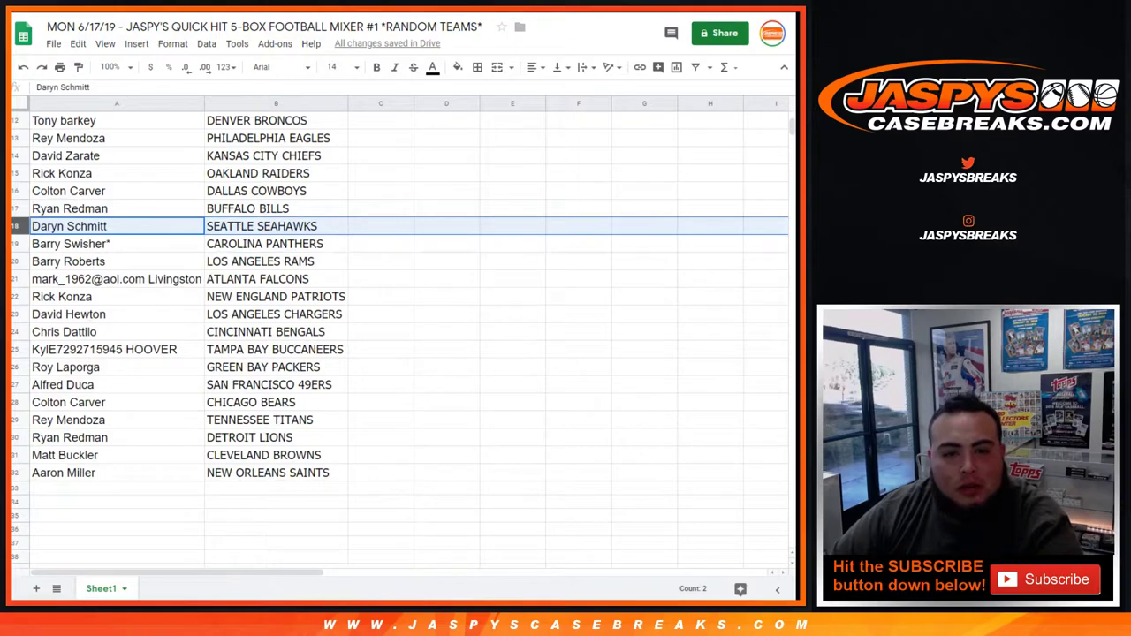
pyautogui.click(15, 244)
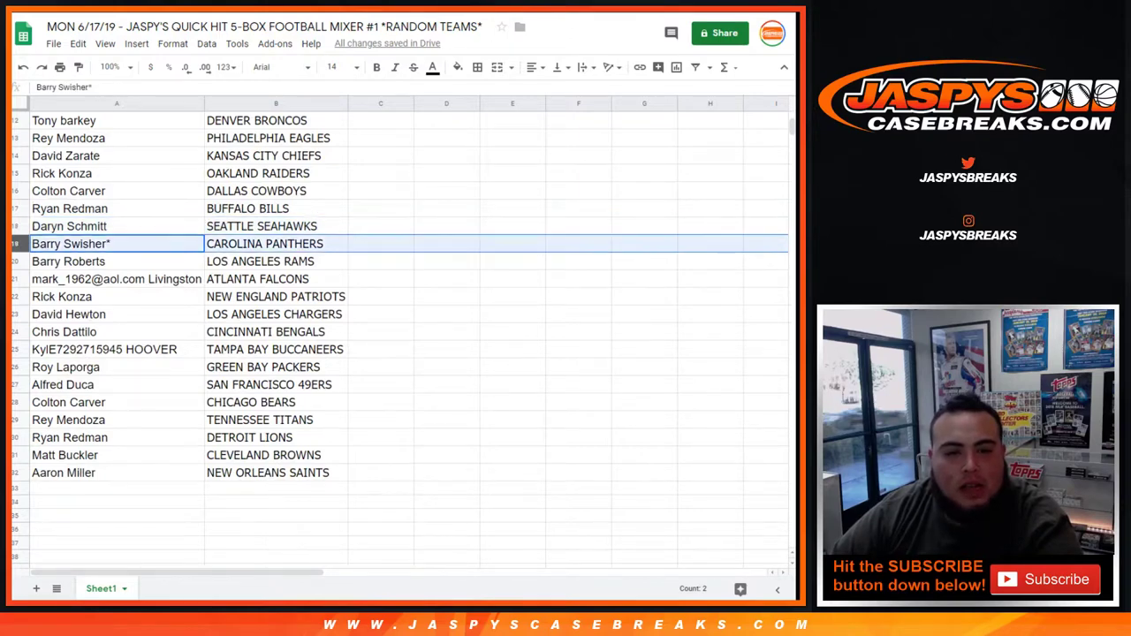
pyautogui.click(15, 261)
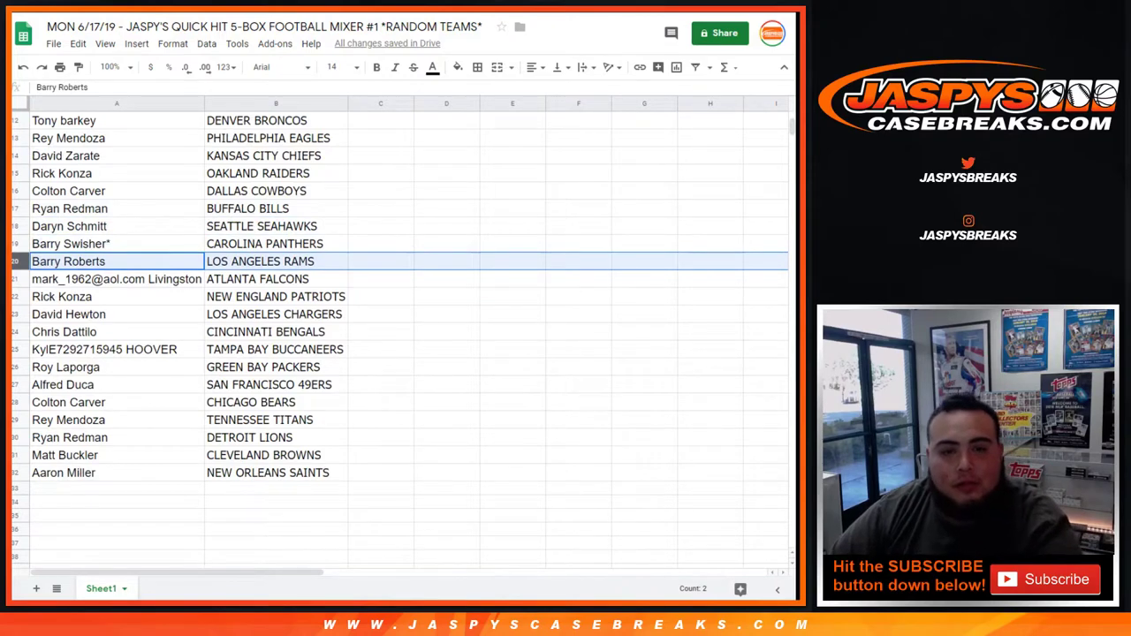
pyautogui.click(15, 280)
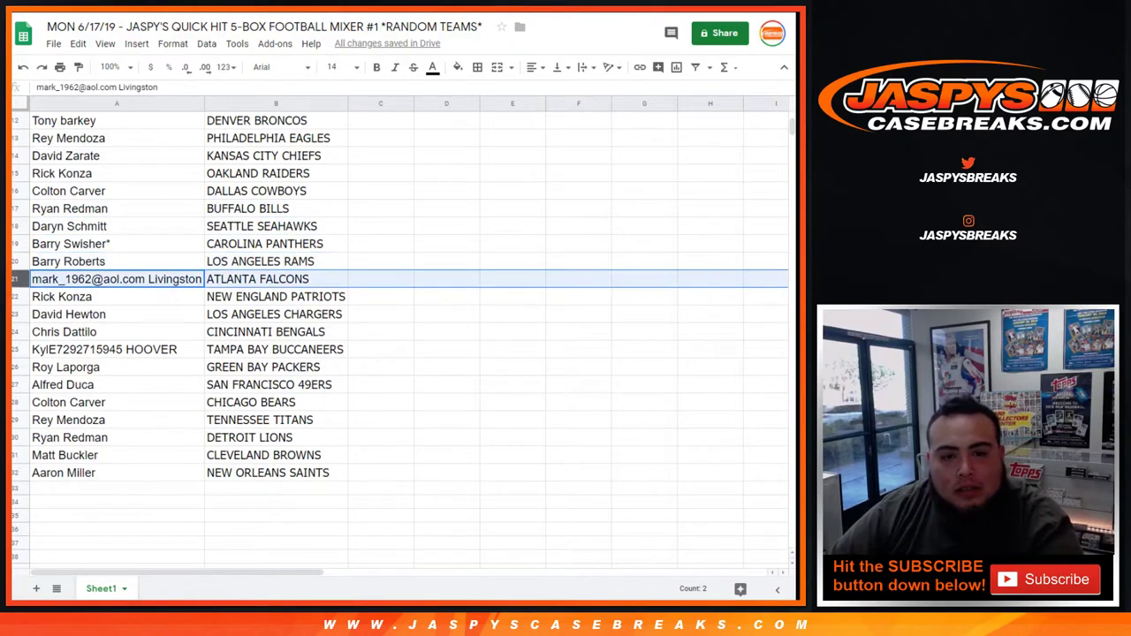
pyautogui.click(15, 297)
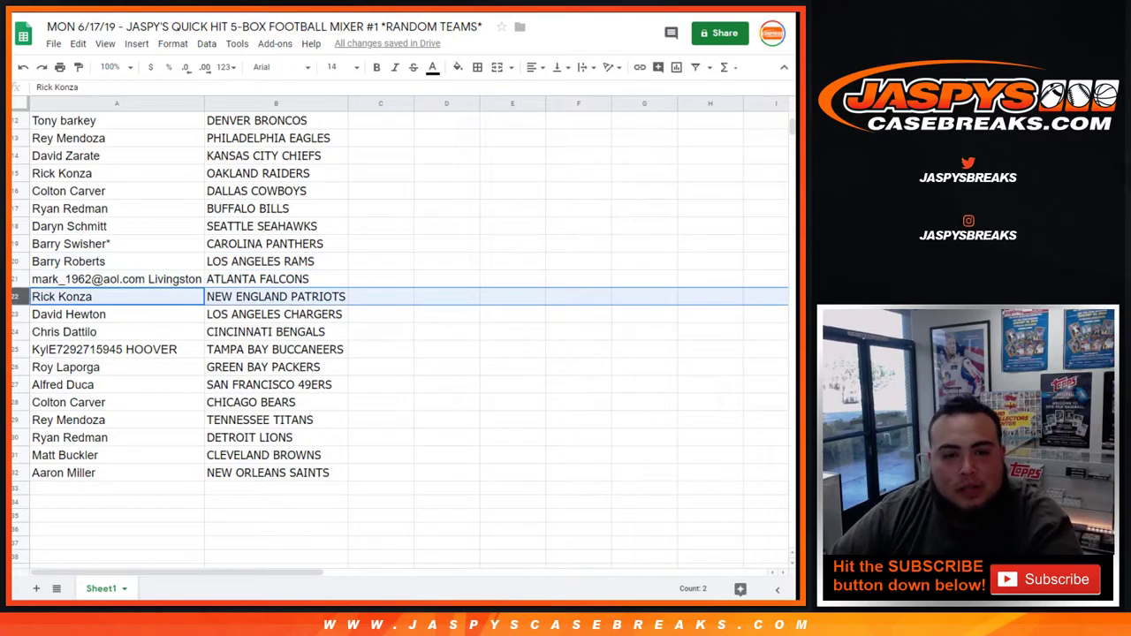
pyautogui.click(15, 314)
pyautogui.click(15, 332)
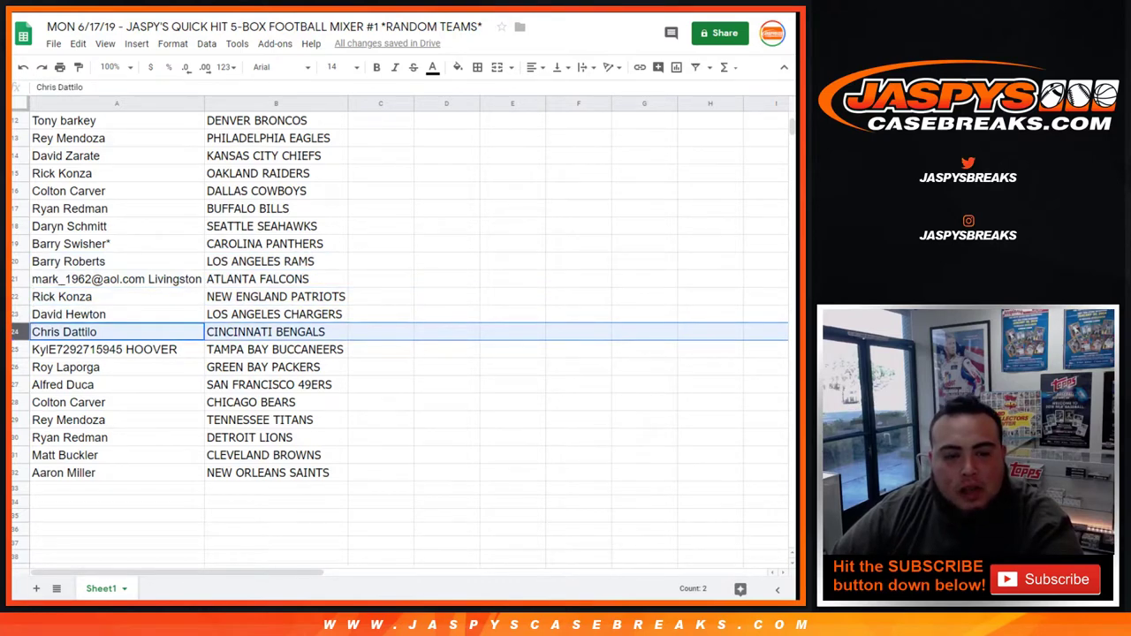
pyautogui.click(15, 349)
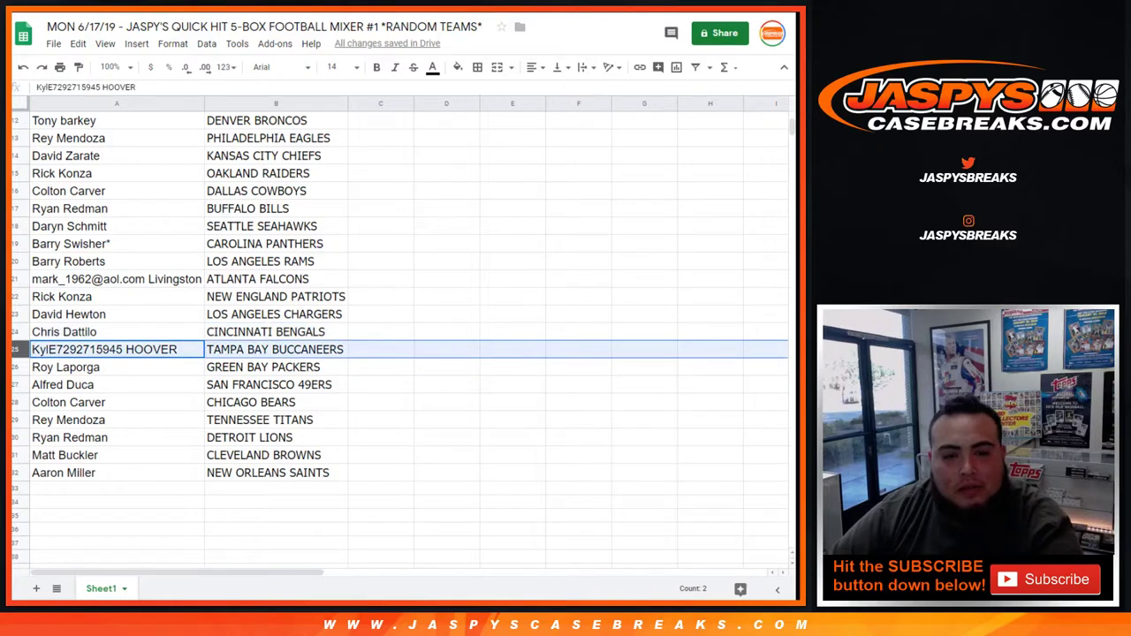
pyautogui.click(15, 368)
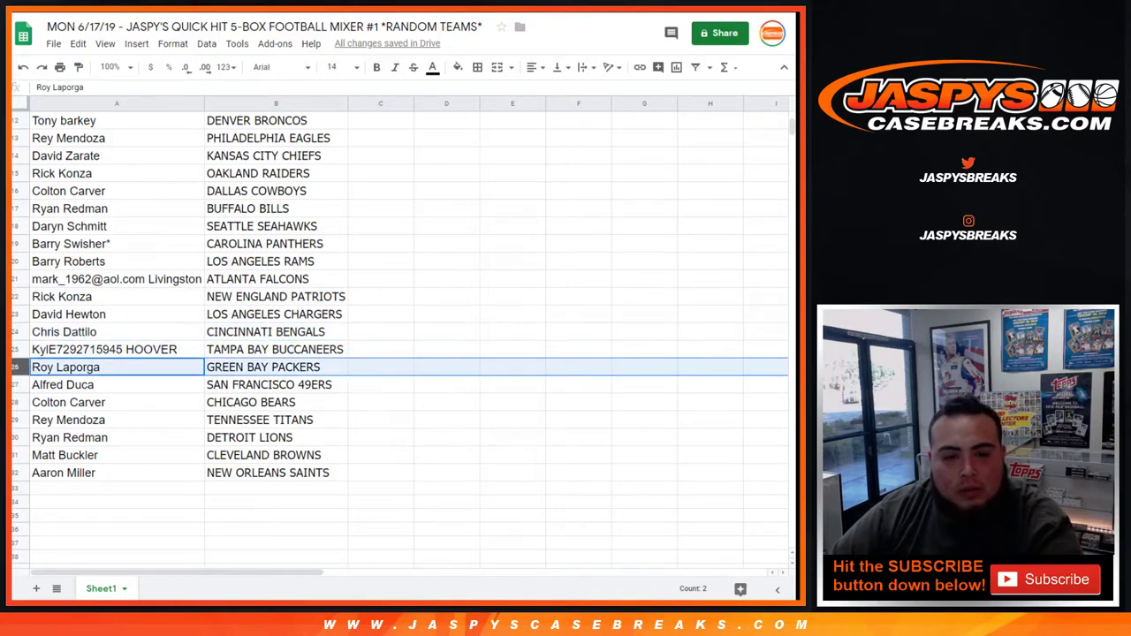
pyautogui.click(15, 385)
pyautogui.click(15, 403)
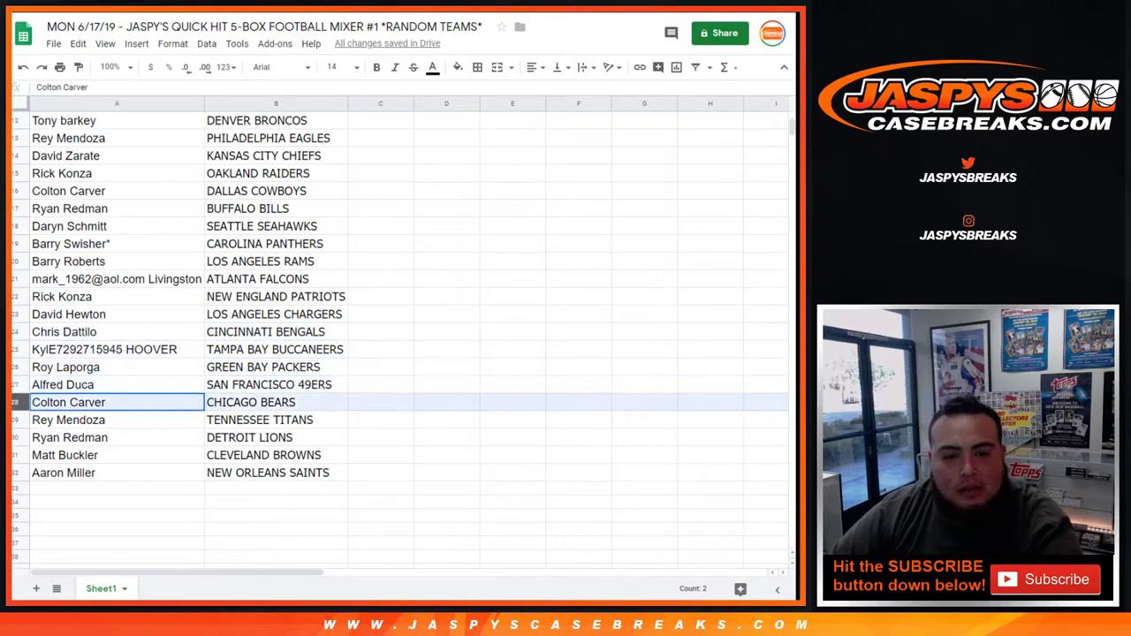
pyautogui.click(15, 420)
pyautogui.click(15, 438)
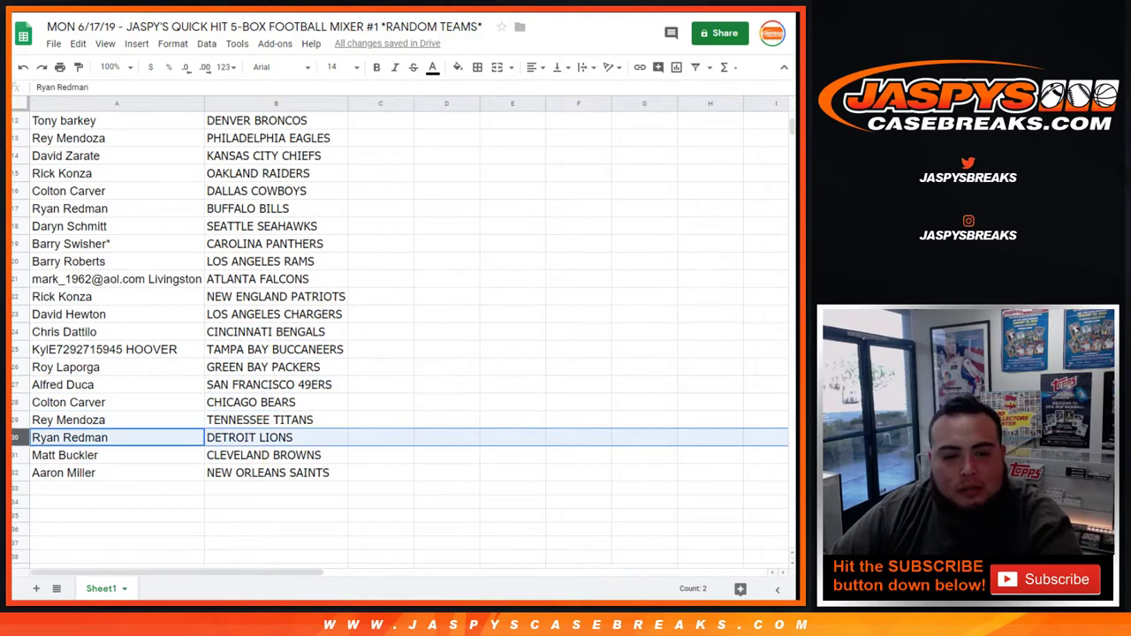
pyautogui.click(15, 456)
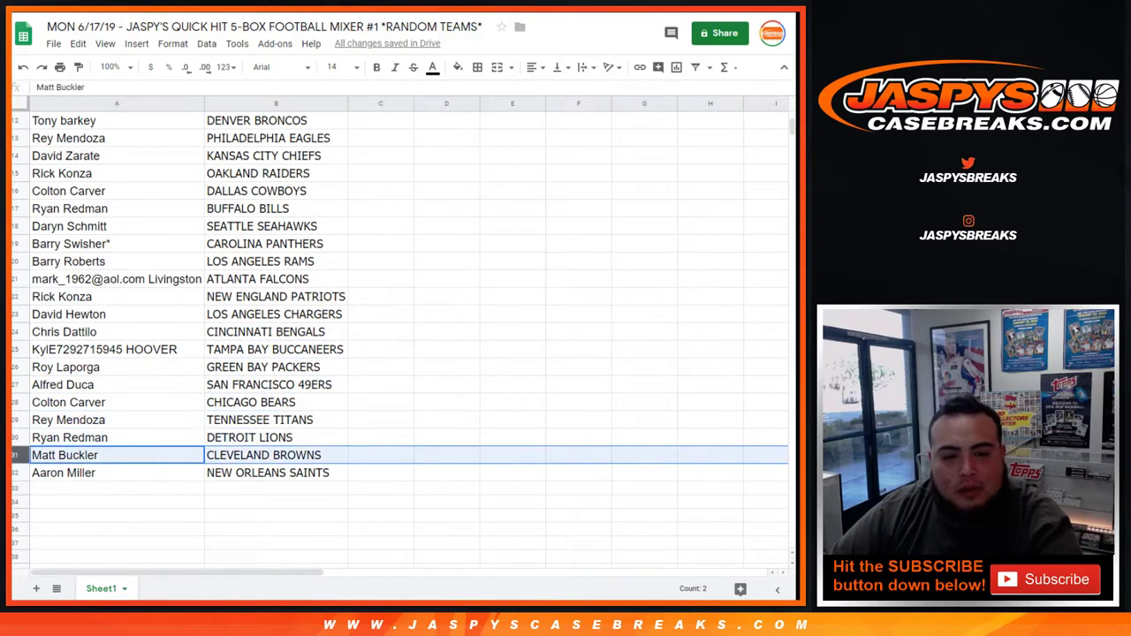
pyautogui.click(15, 473)
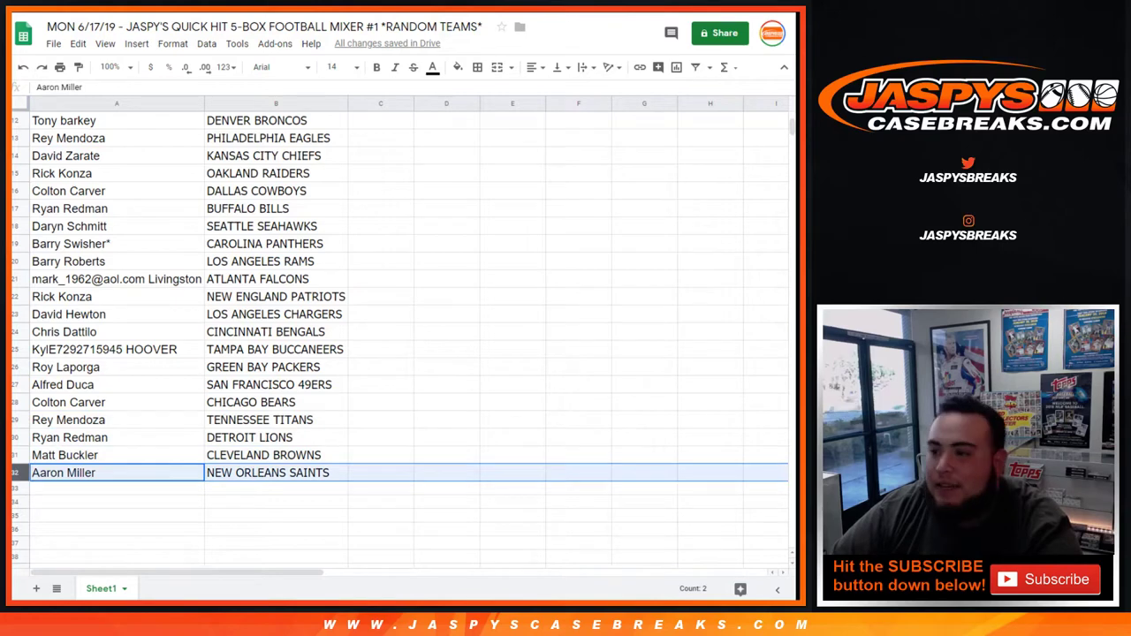
# Sort the whole sheet alphabetically from A to Z by the team names in column B
pyautogui.scroll(4, 397, 335)
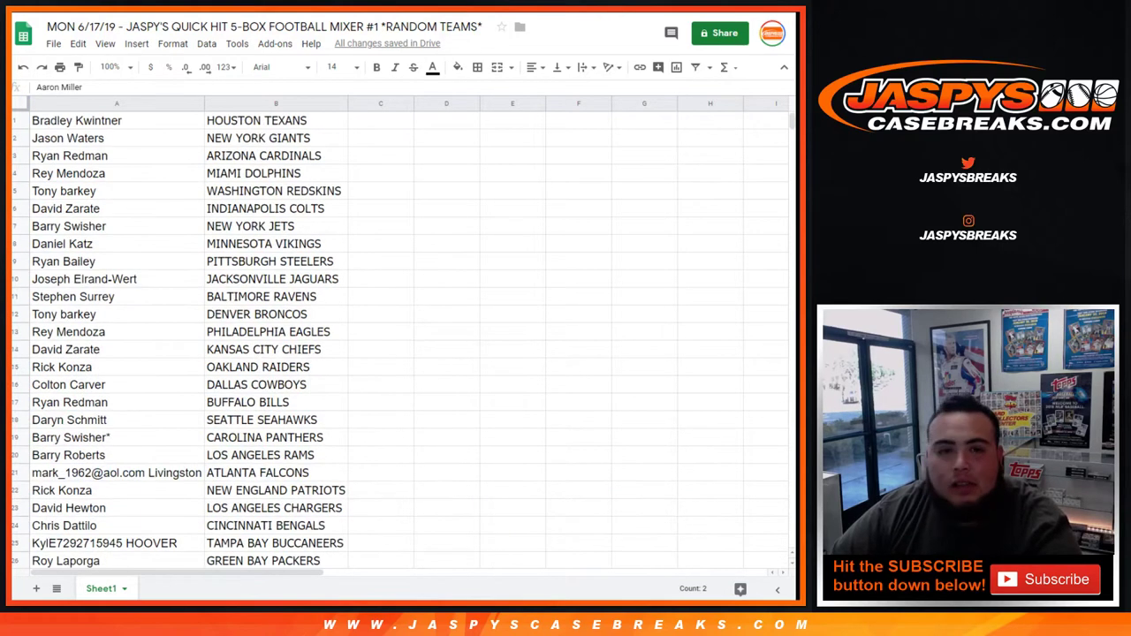
pyautogui.rightClick(335, 103)
pyautogui.click(397, 406)
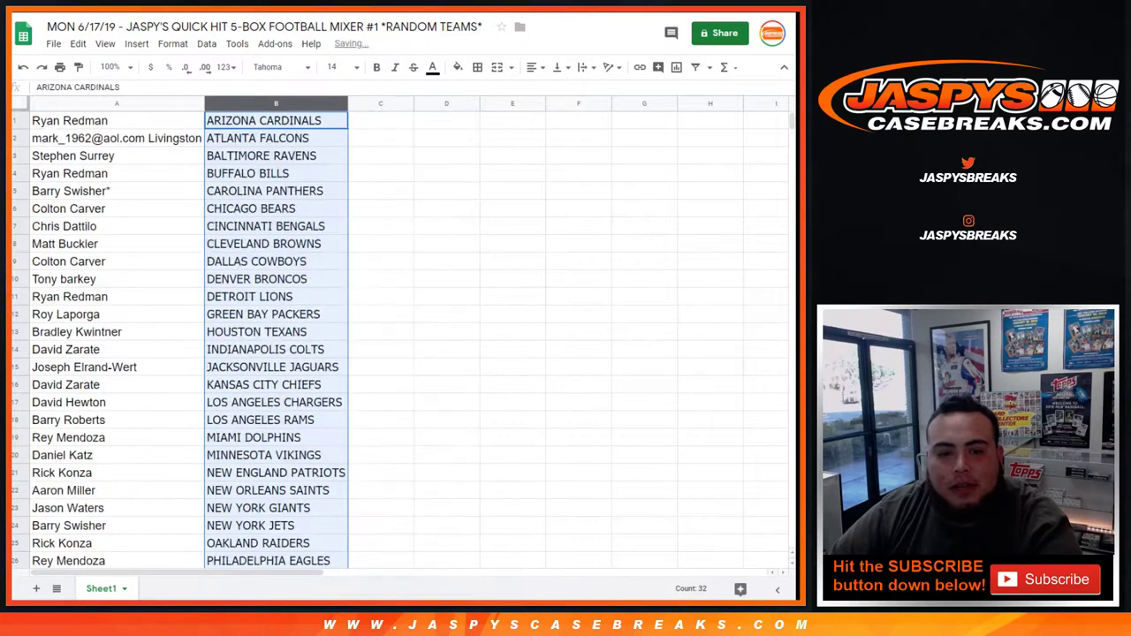
# Apply all borders to the participant and team pairings in A1:B32
pyautogui.moveTo(116, 121); pyautogui.dragTo(275, 420)
pyautogui.scroll(-3, 275, 280)
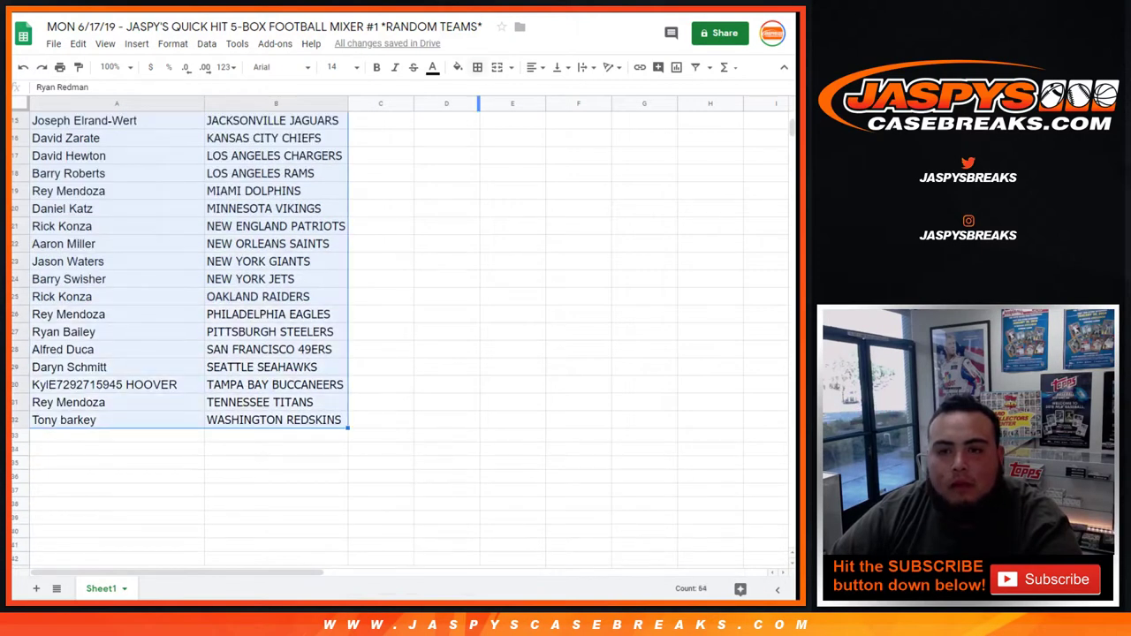
pyautogui.click(477, 67)
pyautogui.click(483, 92)
pyautogui.scroll(3, 406, 336)
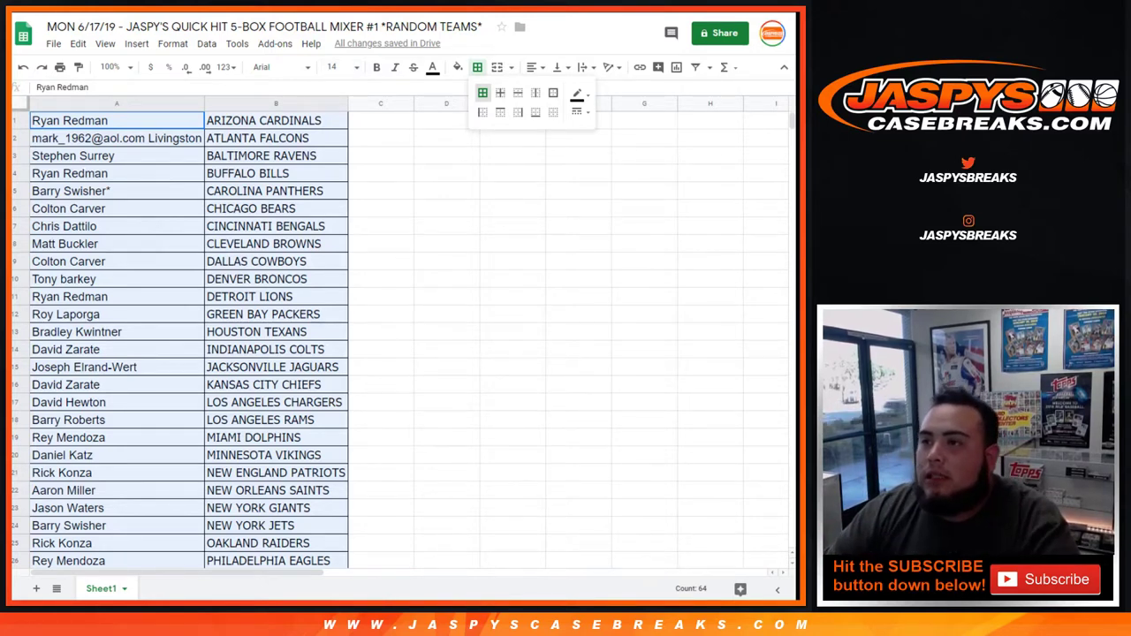
pyautogui.press('Escape')
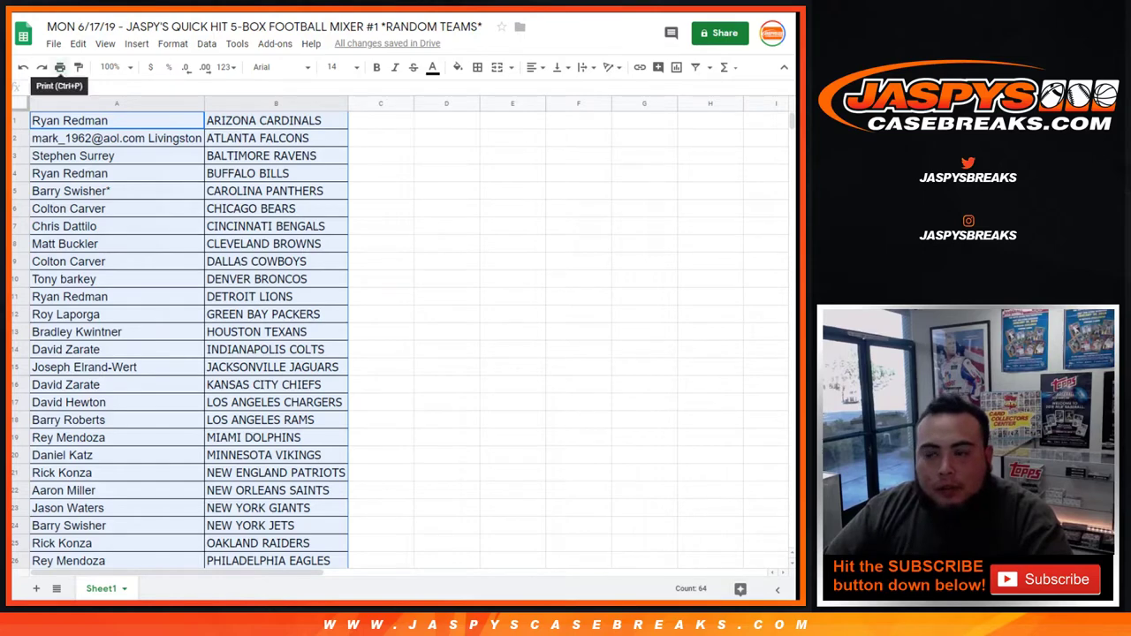
# Print one copy of the current sheet in portrait orientation with the workbook title in the header
pyautogui.click(59, 66)
pyautogui.click(703, 173)
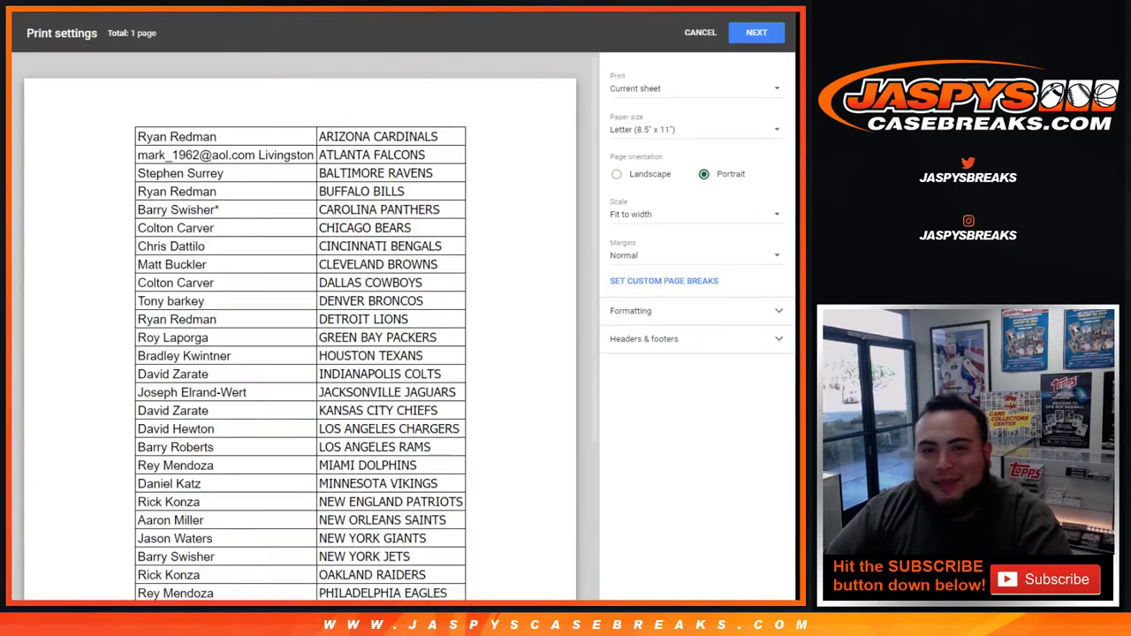
pyautogui.click(644, 339)
pyautogui.click(616, 389)
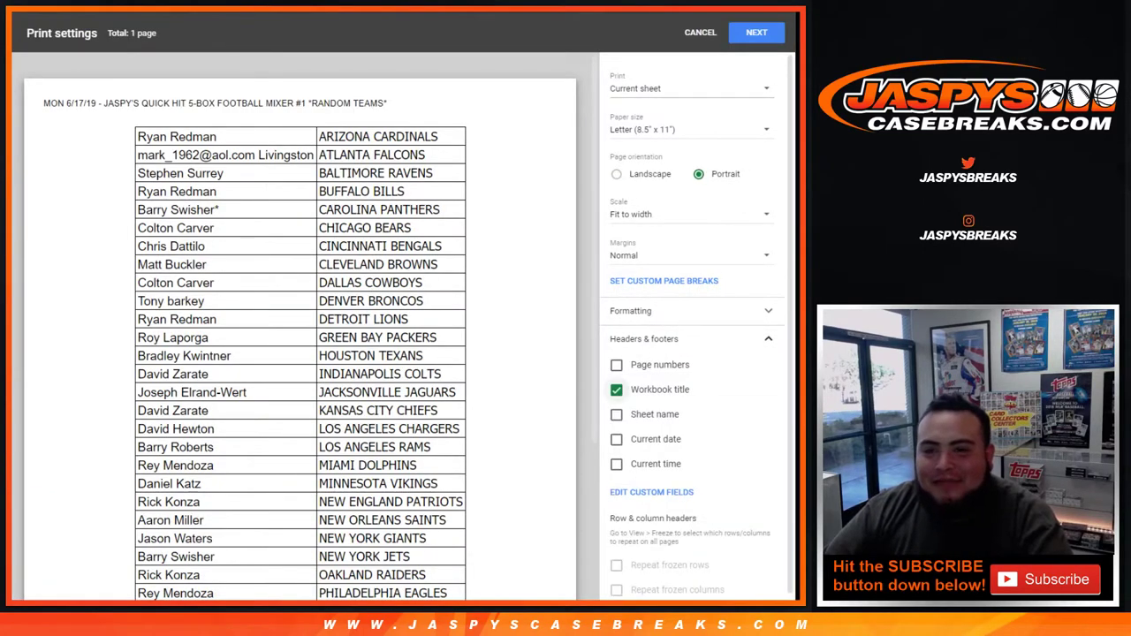
pyautogui.click(757, 32)
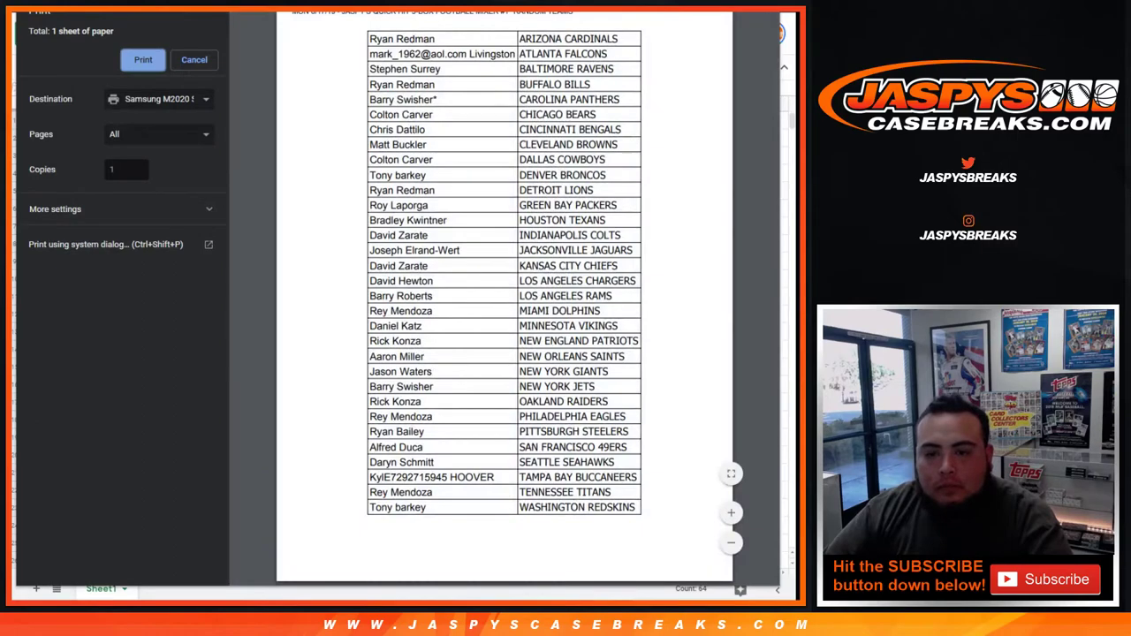
pyautogui.press('Return')
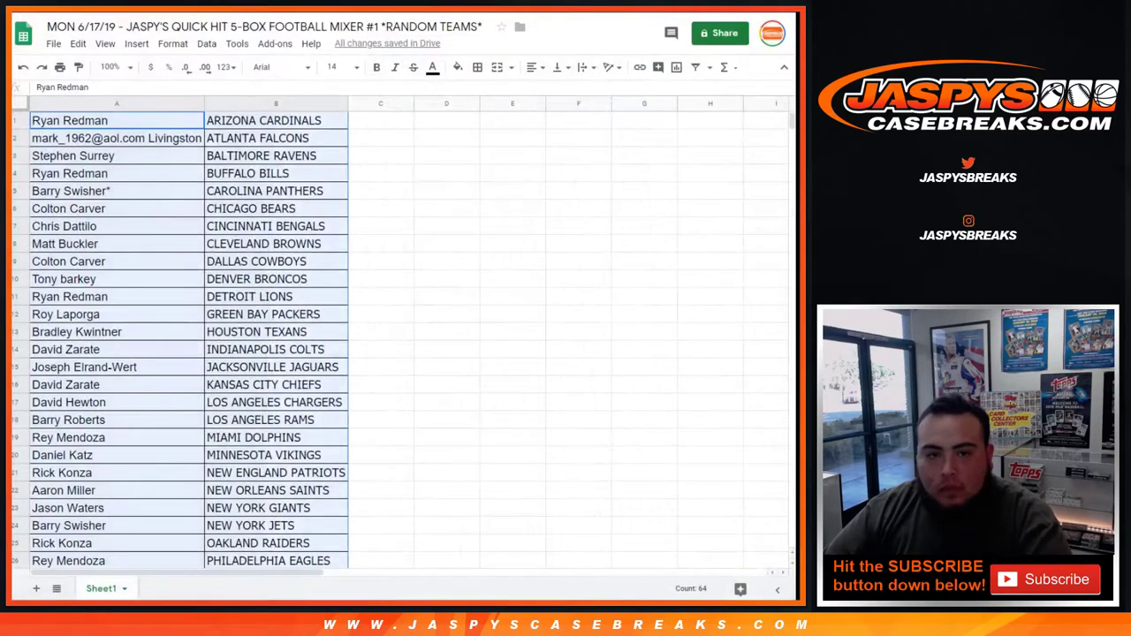